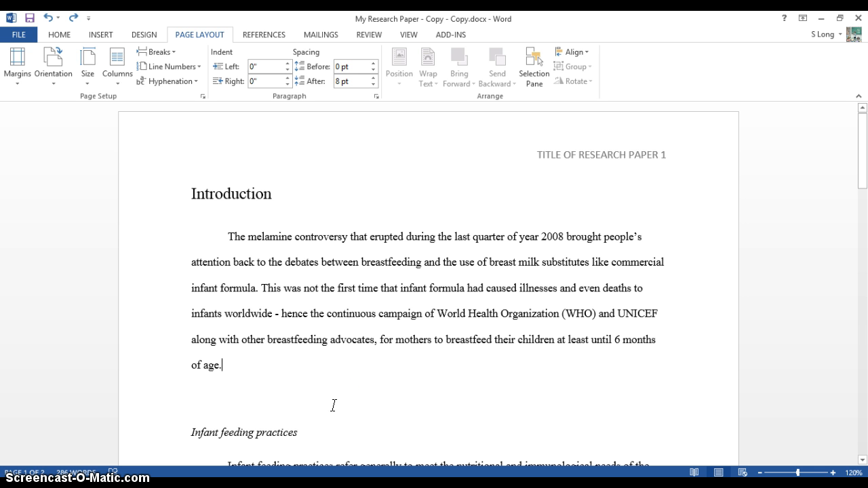
click(697, 210)
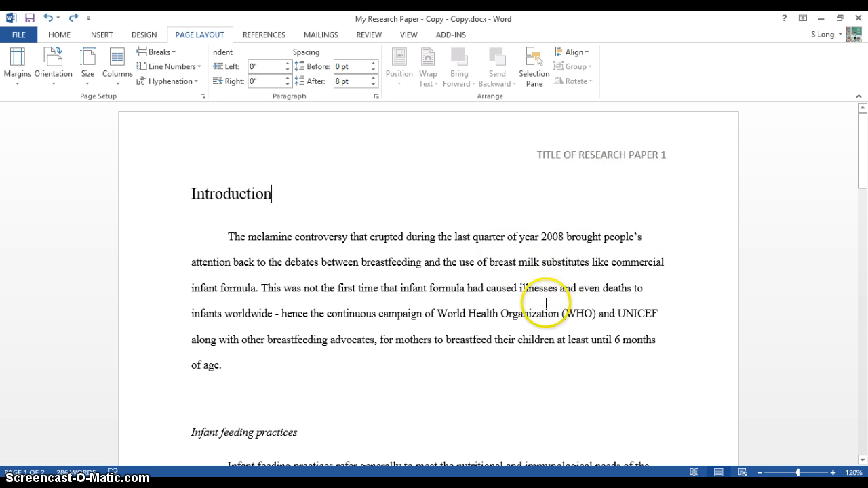
click(557, 388)
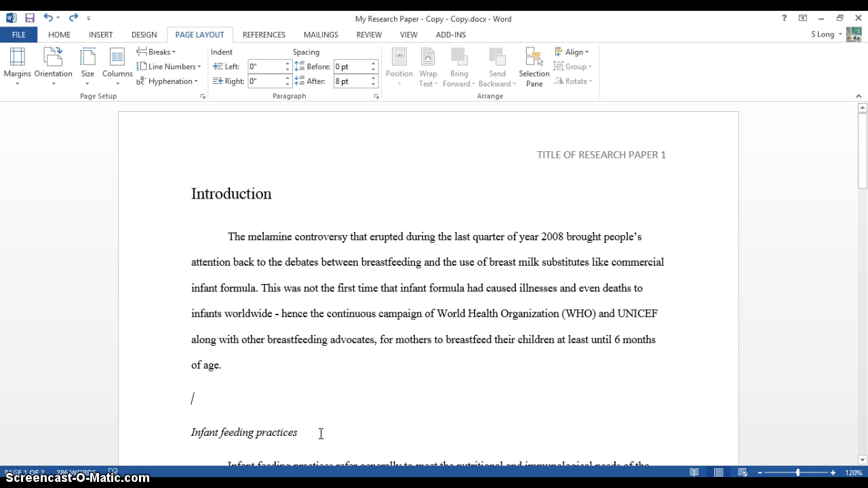
Switch to SumatraPDF, examine the text layout on the first pages of Boykin2005.pdf, and return to the research paper in Word
key(alt+Tab)
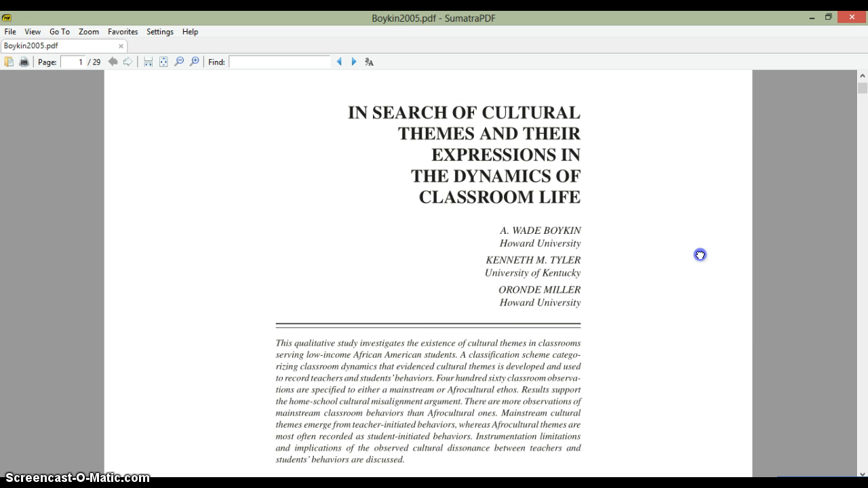
mouse_move(700, 255)
mouse_down()
mouse_move(703, 331)
mouse_move(697, 246)
mouse_up()
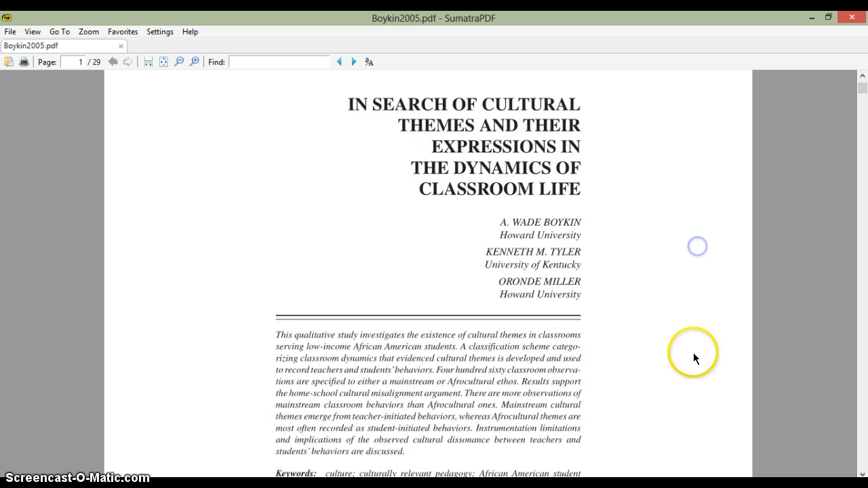
drag(688, 433, 661, 215)
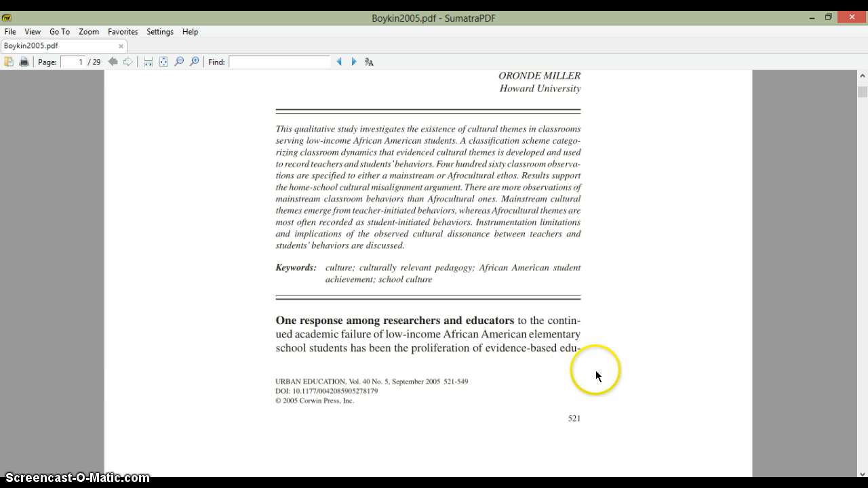
scroll(649, 417, down, 10)
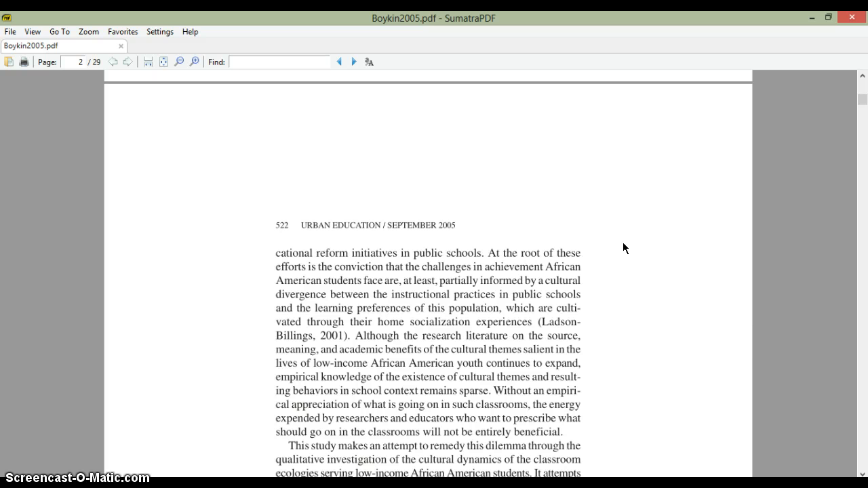
scroll(650, 242, up, 8)
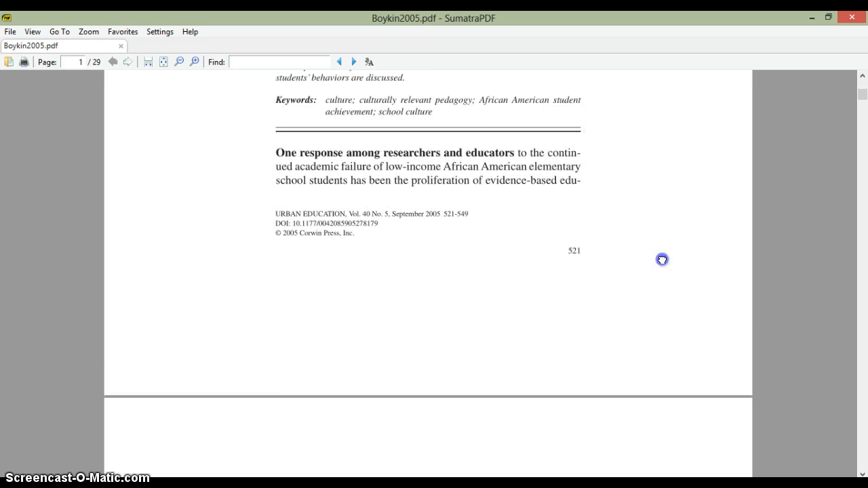
scroll(661, 259, up, 5)
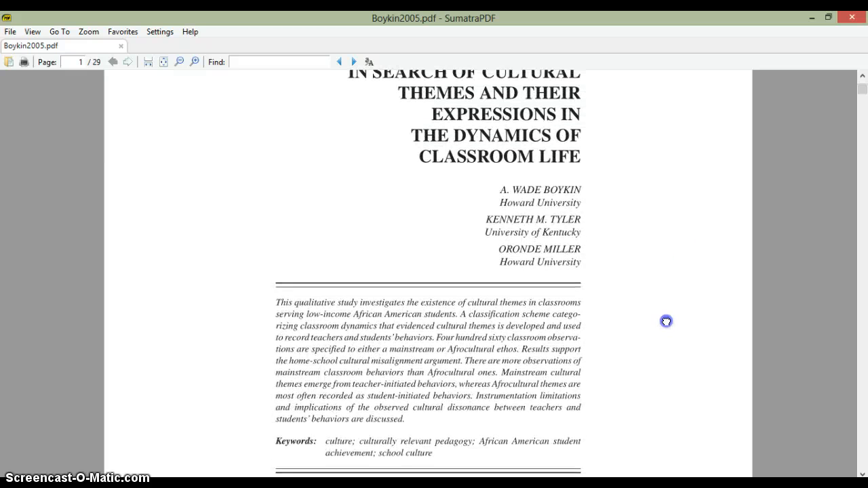
drag(665, 321, 665, 344)
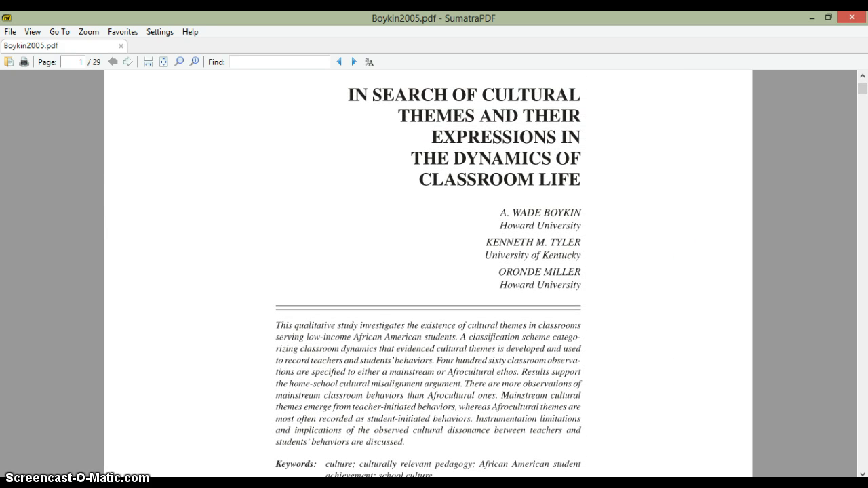
click(503, 470)
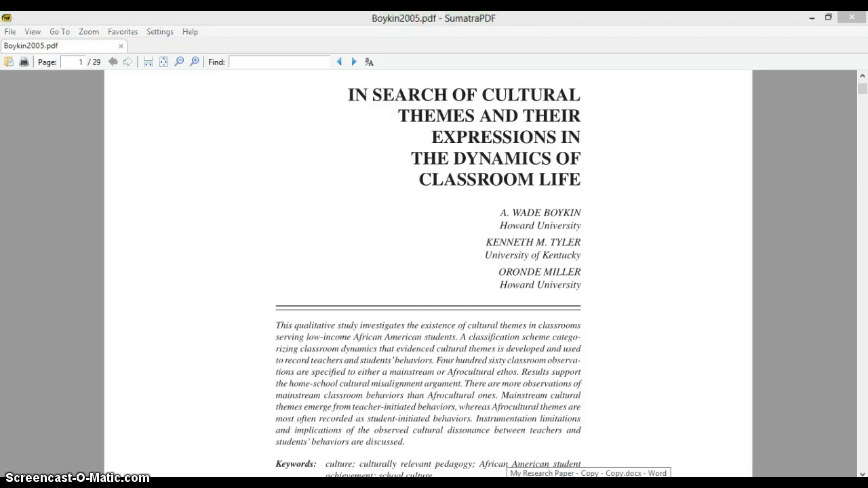
Check the body text's font size, switch to Calculator and multiply 11 by 1.4
click(556, 382)
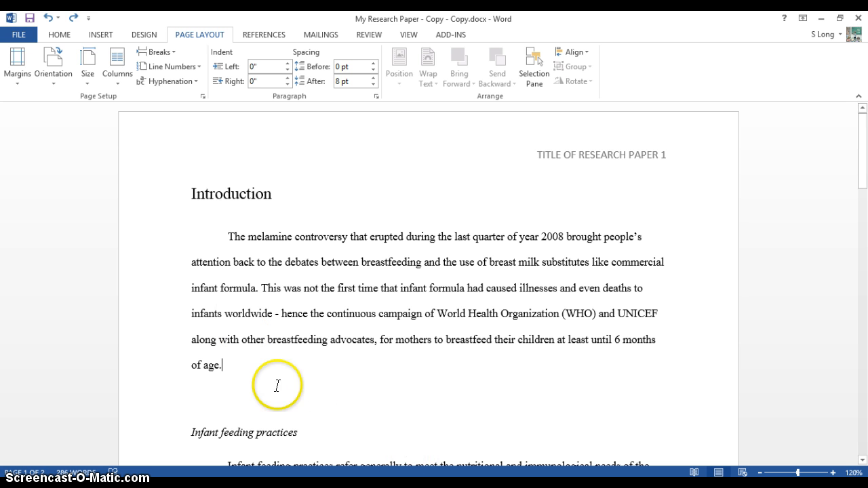
click(241, 339)
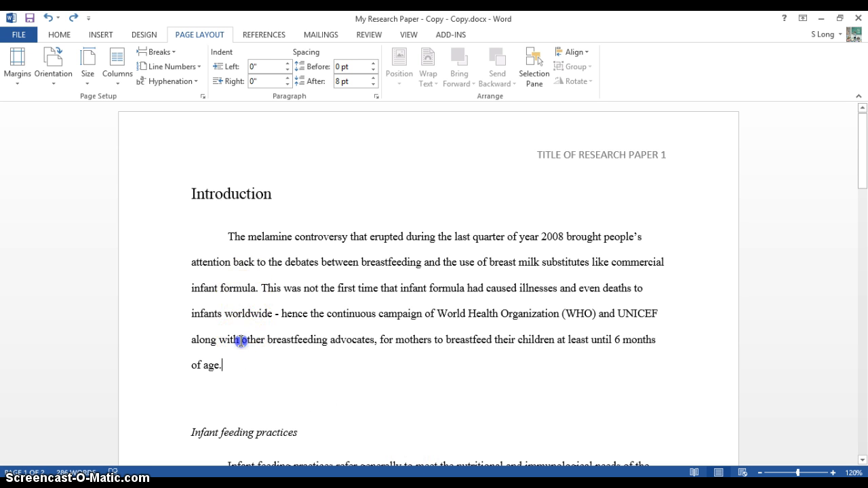
click(59, 34)
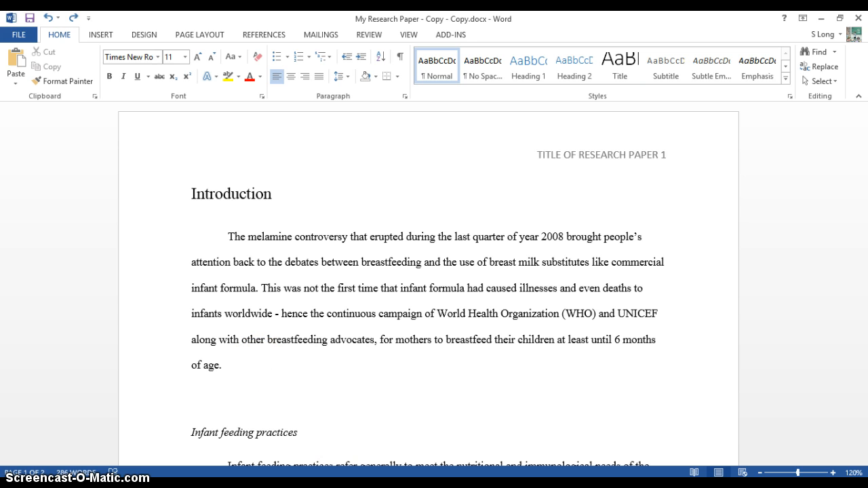
click(377, 487)
click(561, 331)
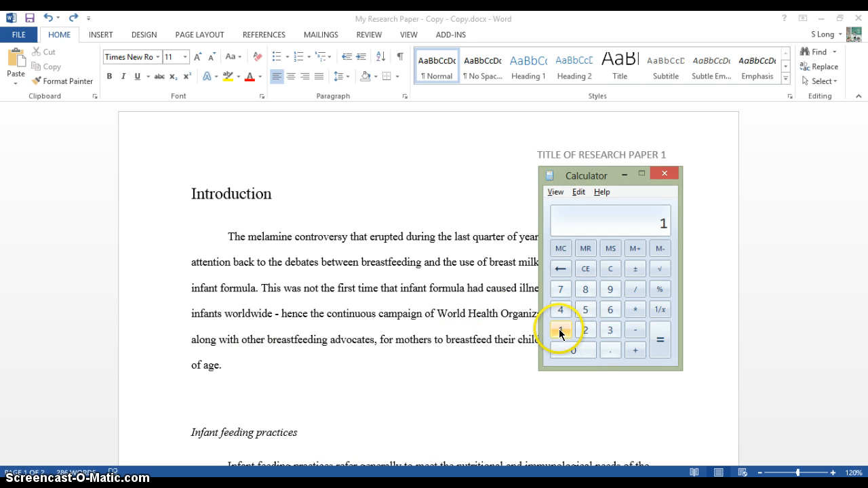
click(559, 330)
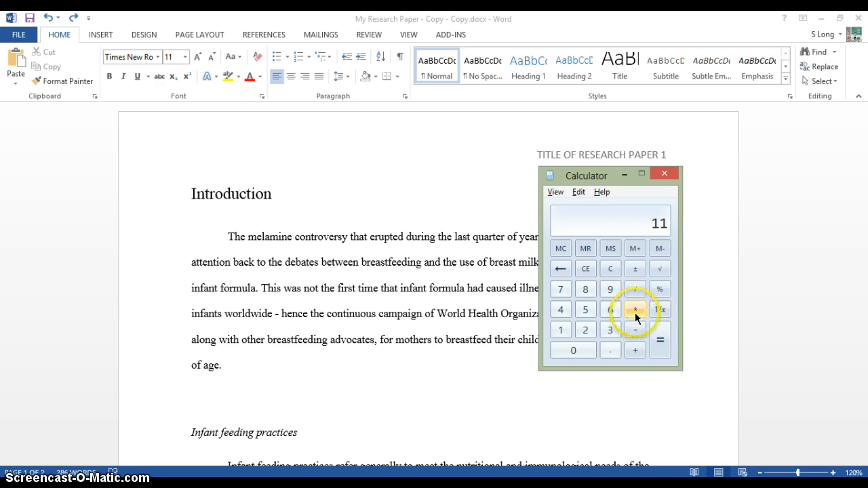
click(635, 311)
click(561, 330)
click(609, 352)
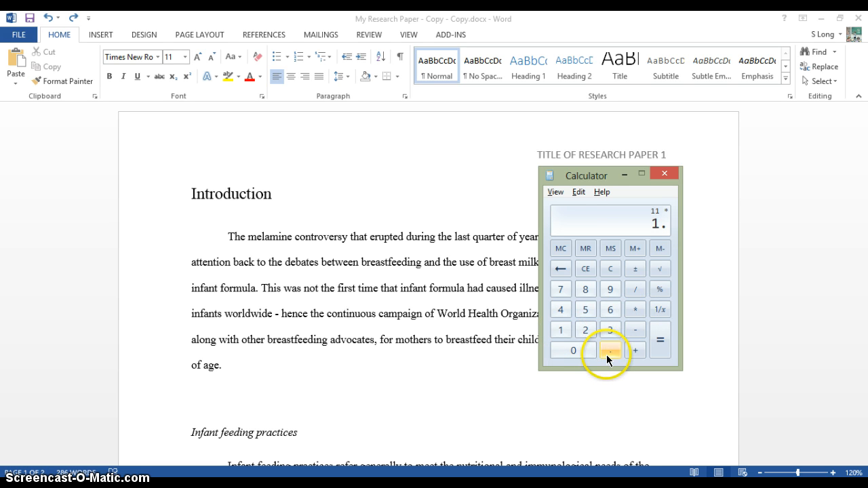
click(560, 310)
click(660, 340)
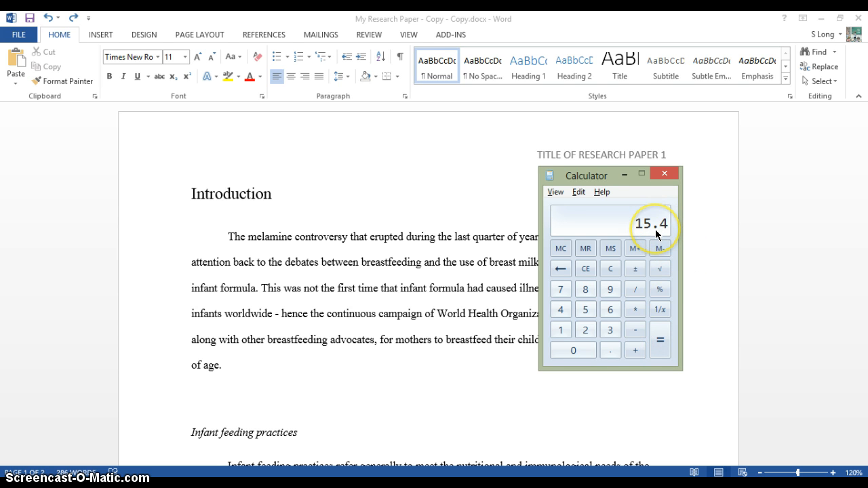
Return to Word and set the line spacing of the whole paper's text to exactly 15.4 pt
click(263, 364)
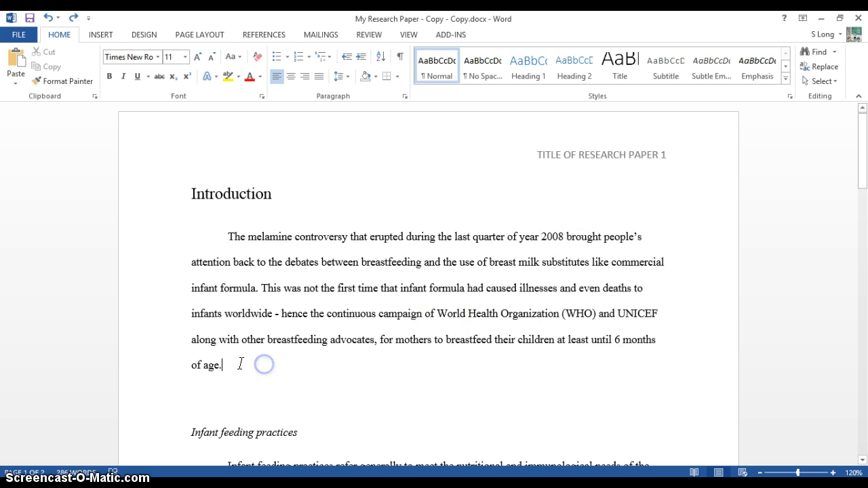
drag(231, 358, 192, 240)
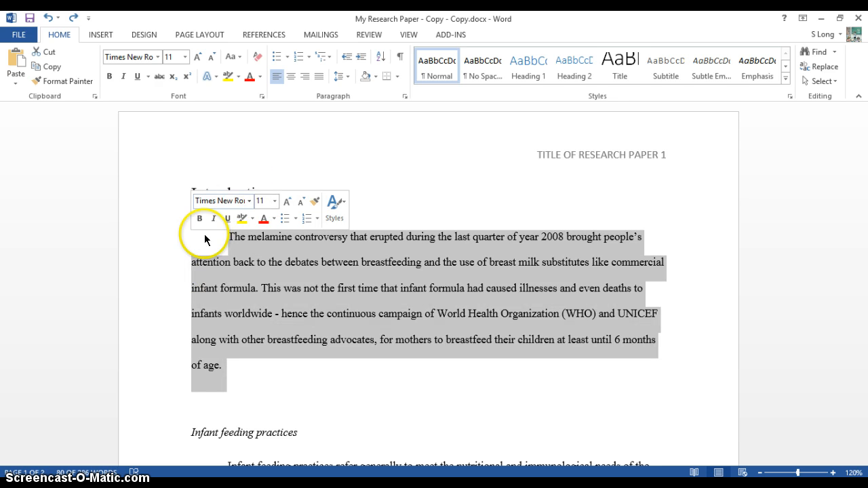
click(269, 304)
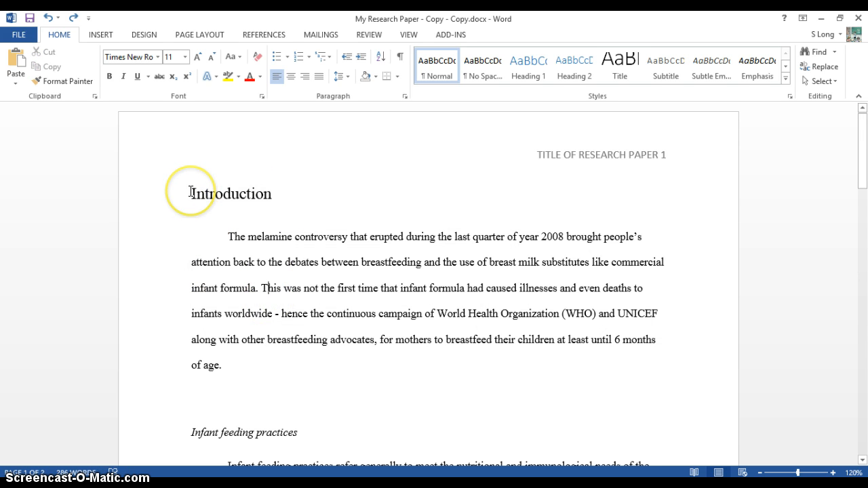
drag(190, 193, 394, 473)
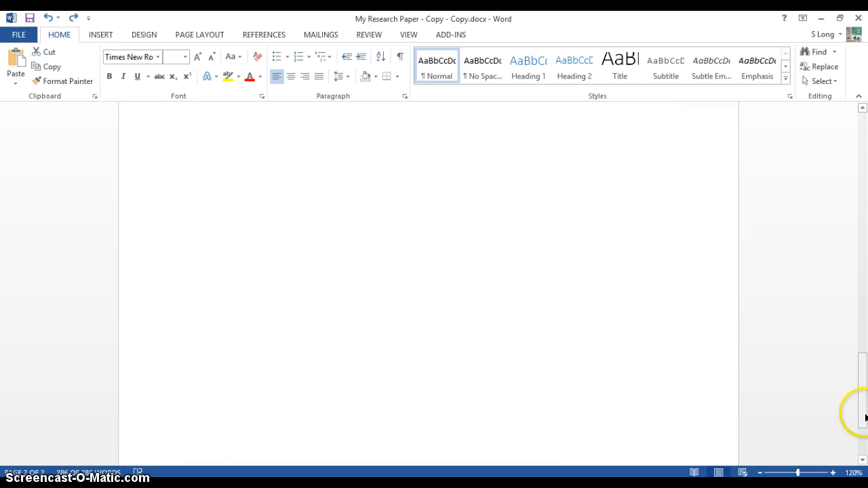
drag(866, 416, 859, 144)
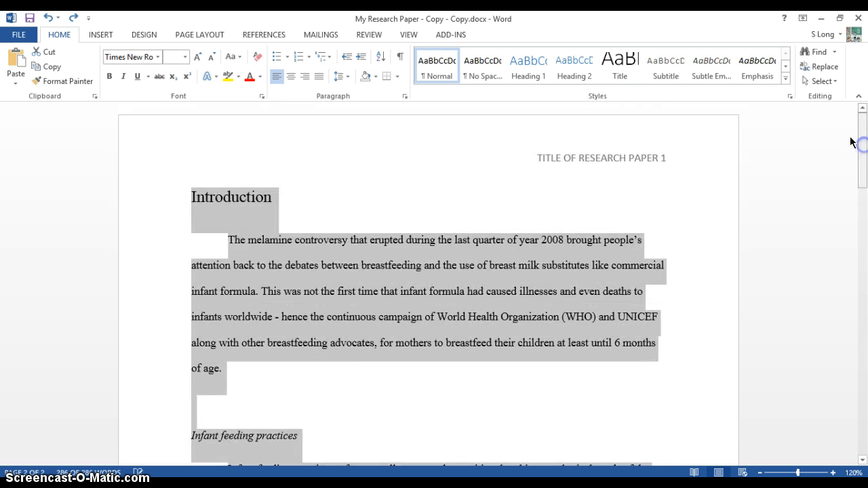
right_click(347, 269)
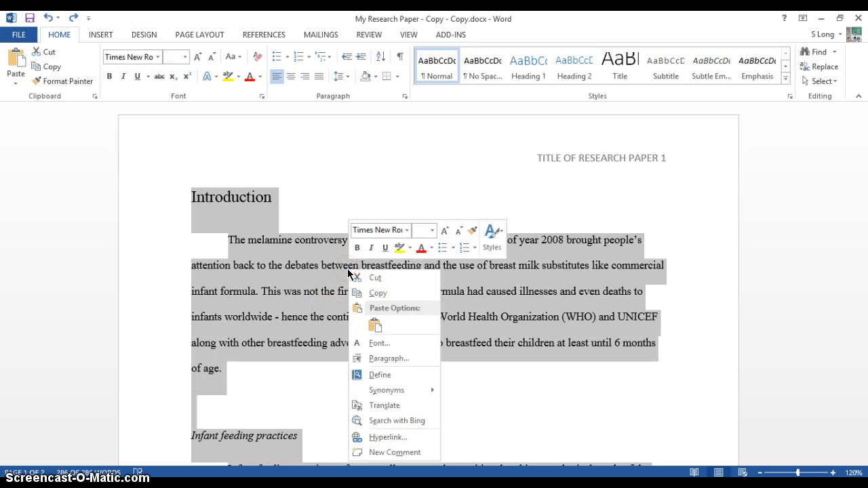
click(385, 359)
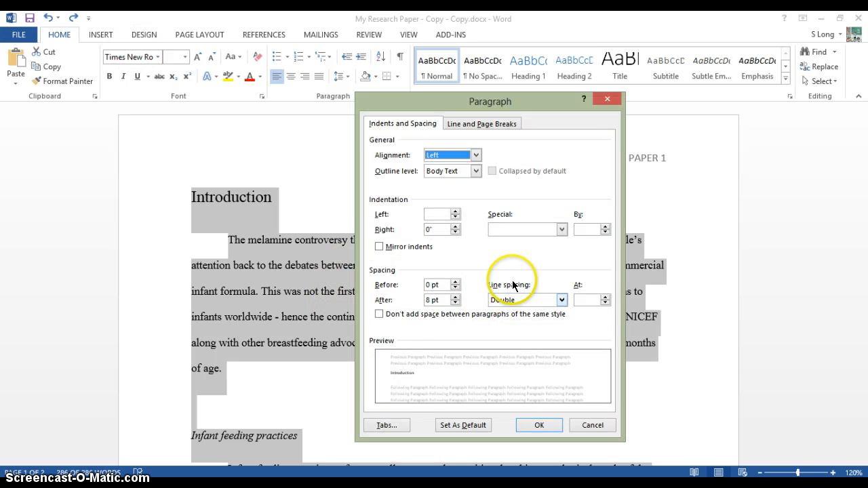
click(561, 300)
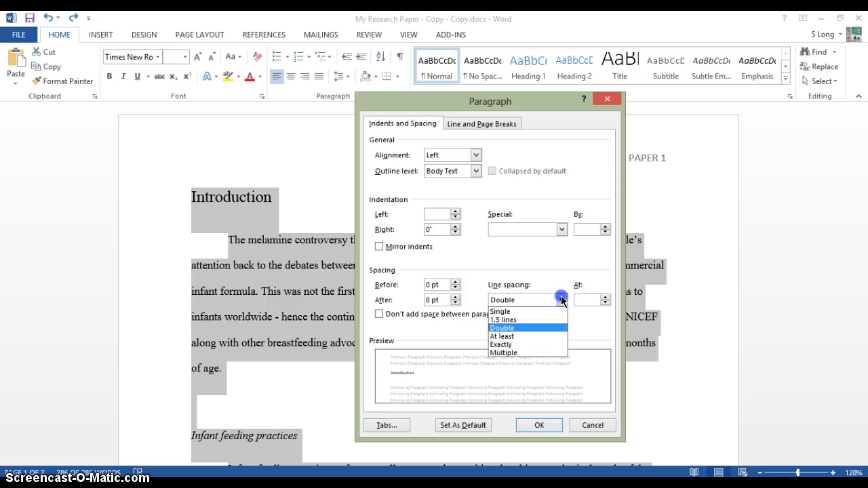
click(536, 344)
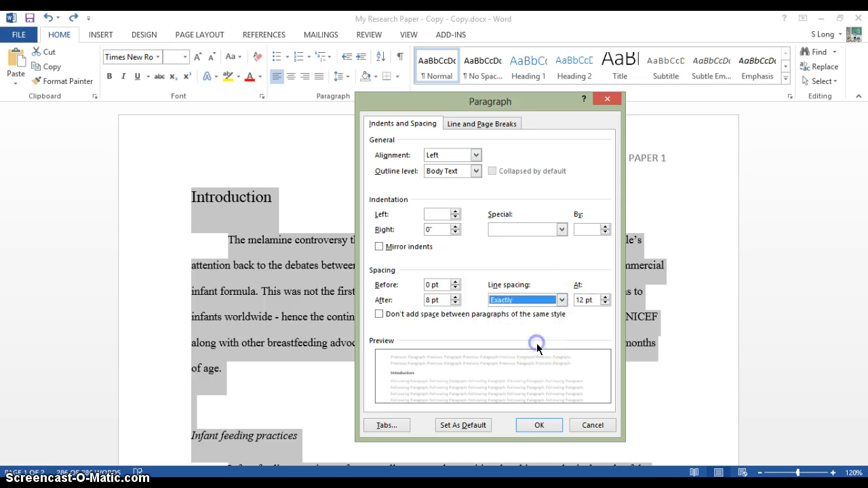
click(585, 299)
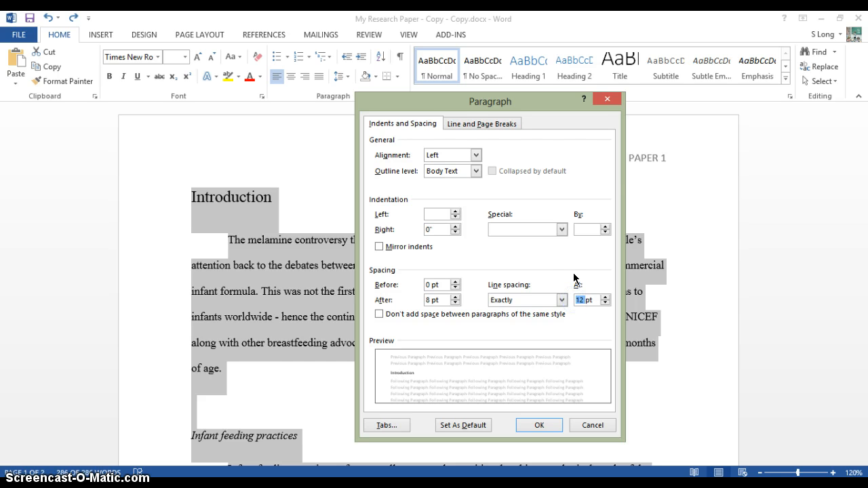
click(464, 484)
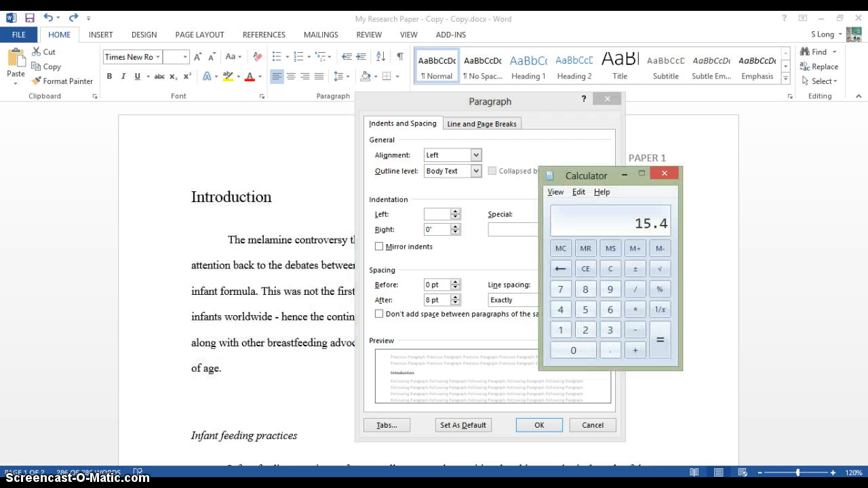
click(540, 116)
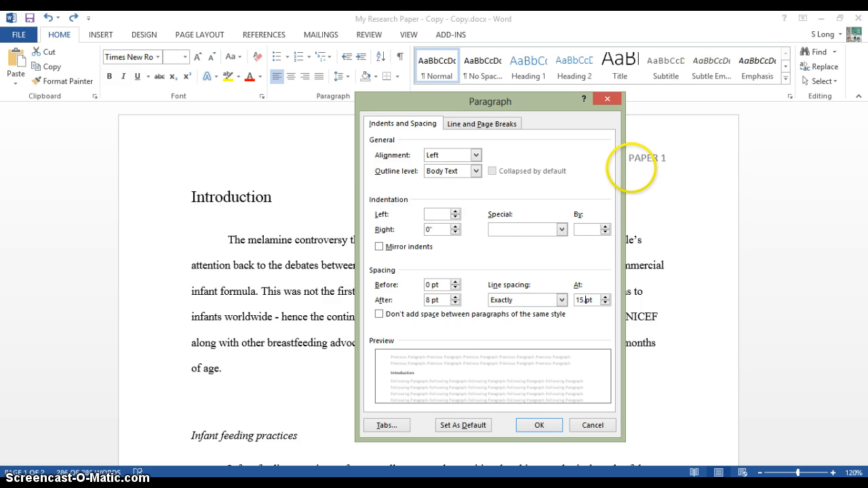
key(Return)
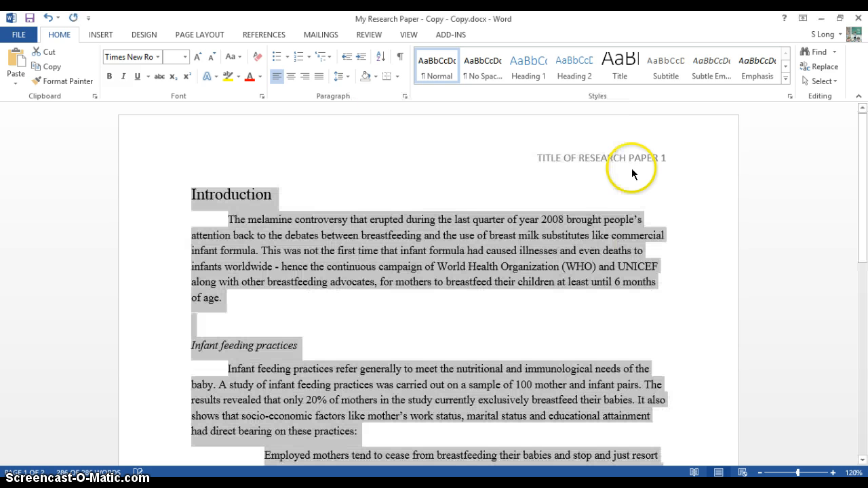
click(484, 234)
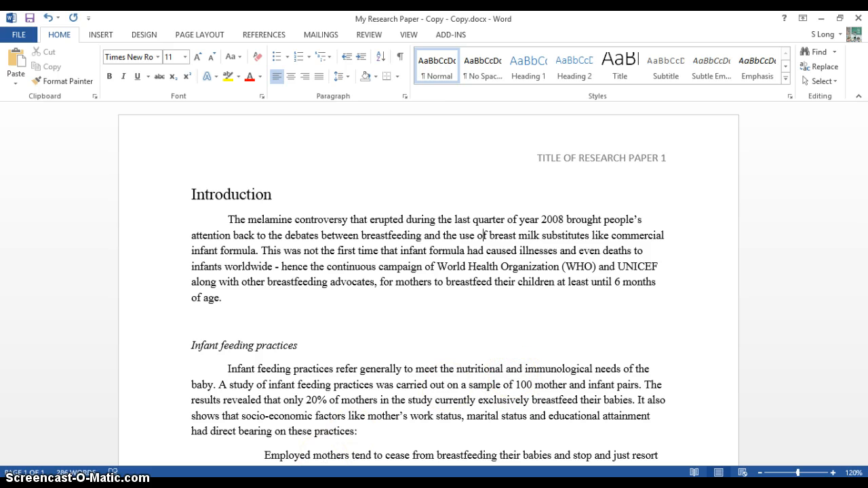
Switch to Boykin2005.pdf in SumatraPDF to compare its text layout with the paper, and return to Word
key(alt+Tab)
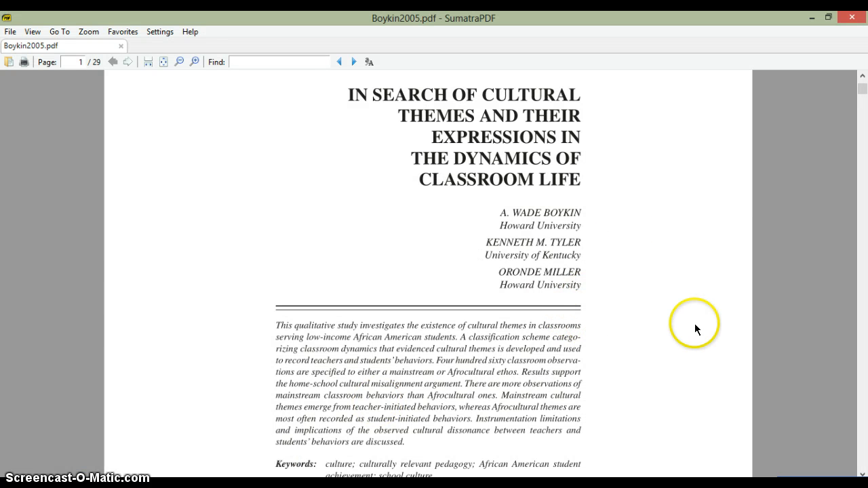
key(alt+Tab)
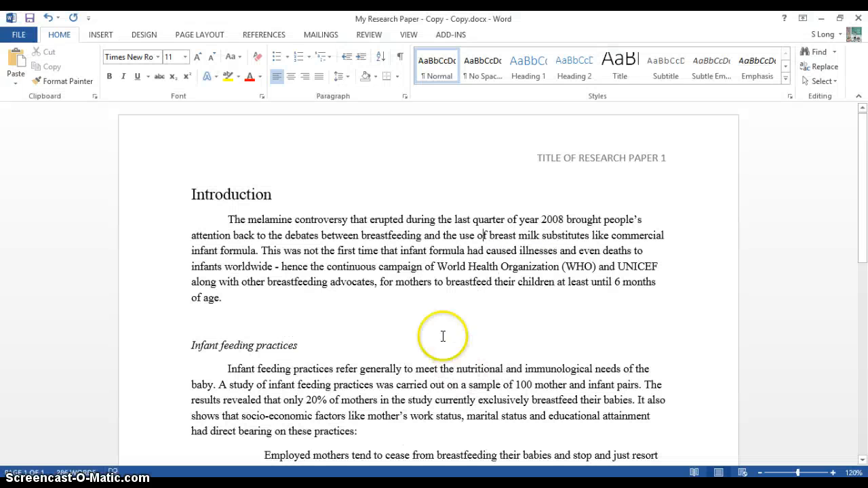
Apply the Wide page margins to the research paper, with 1" top and bottom and 2" left and right
click(305, 325)
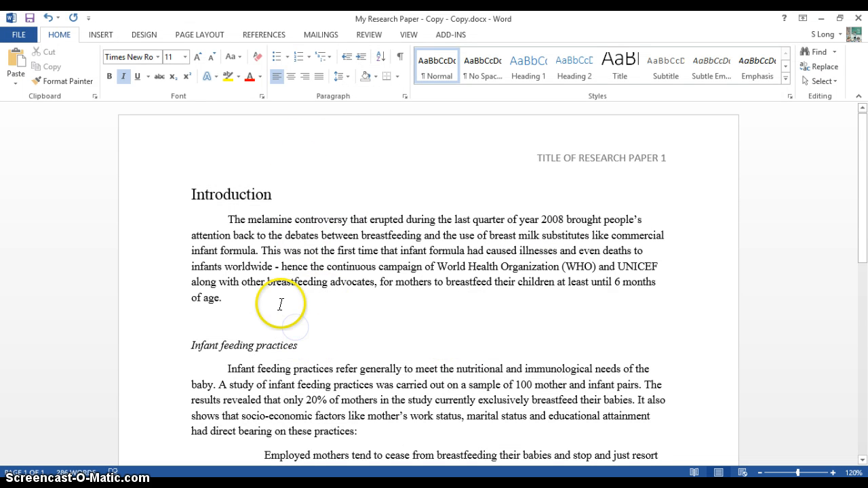
click(101, 36)
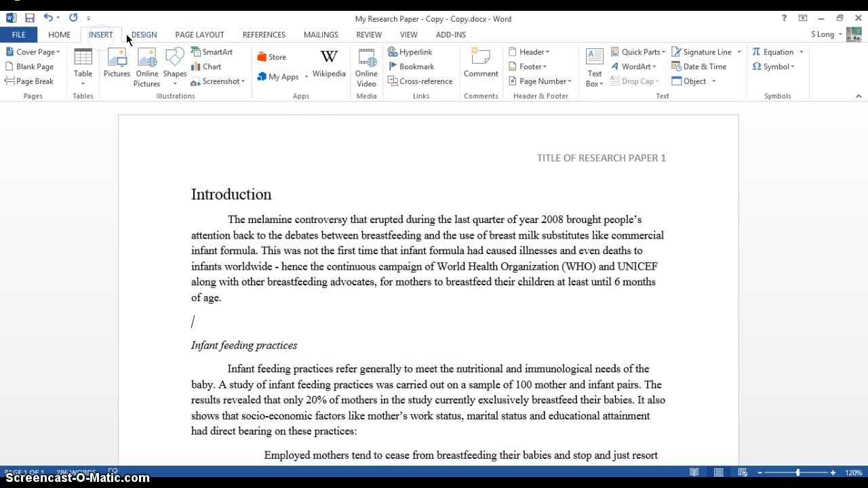
click(136, 35)
click(197, 32)
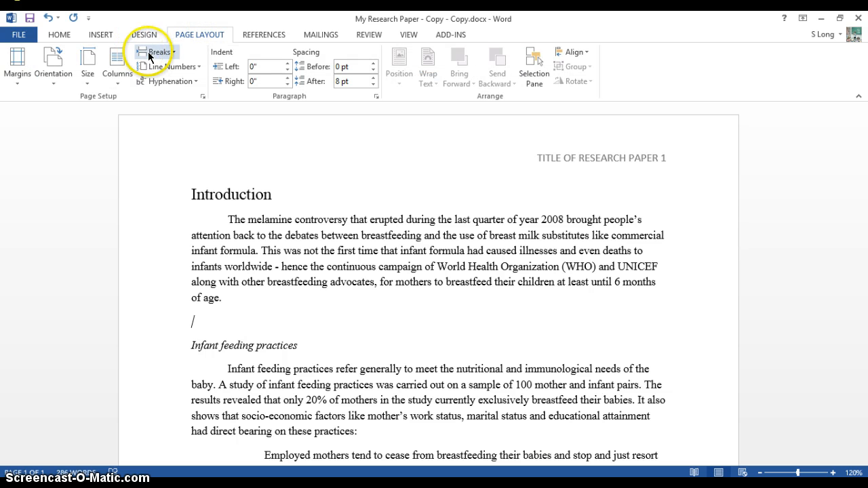
click(19, 68)
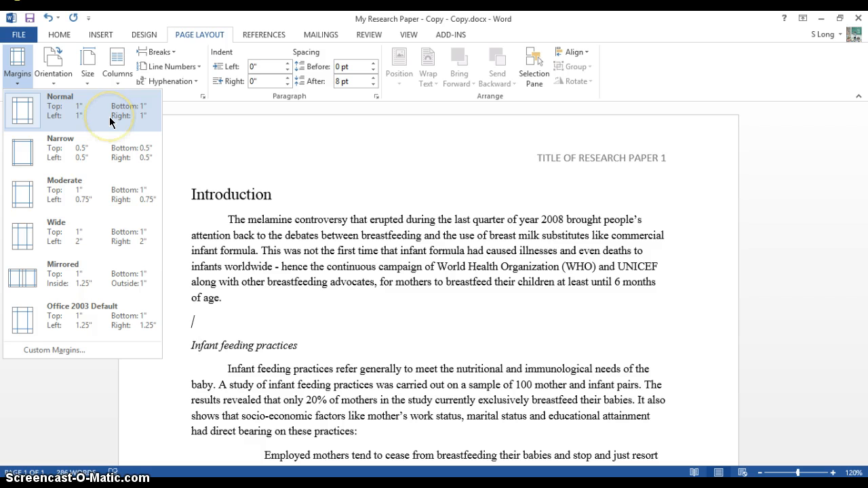
click(125, 243)
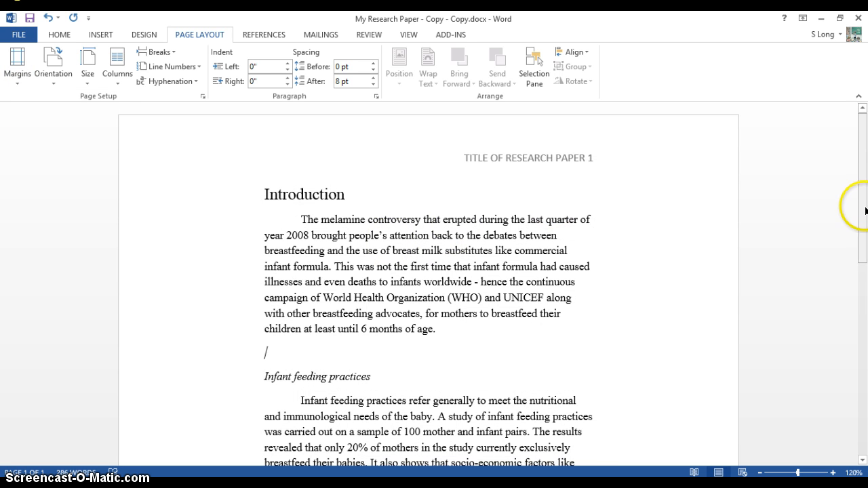
Set the first-line indent of the paragraph under the Introduction heading to 0.3"
drag(865, 211, 865, 225)
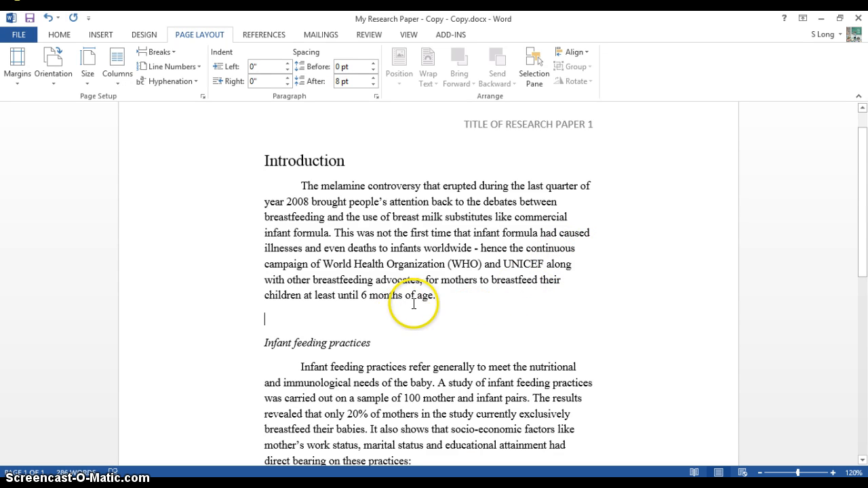
click(301, 186)
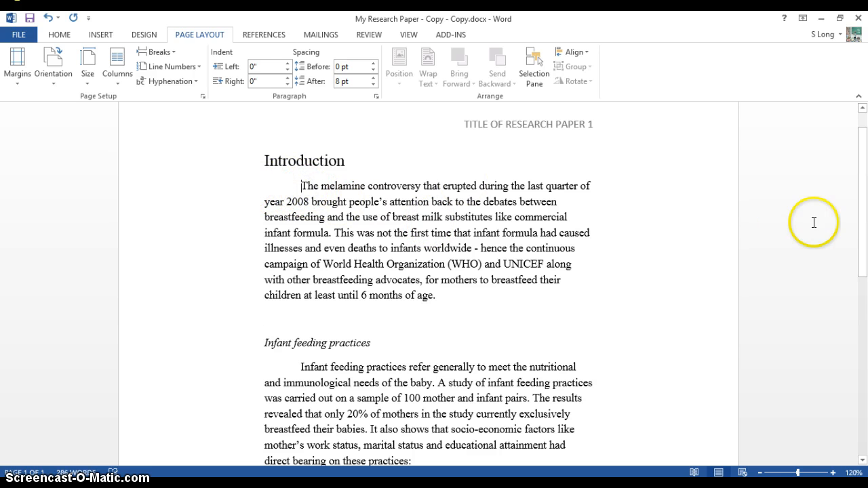
drag(865, 213, 865, 217)
drag(865, 229, 865, 190)
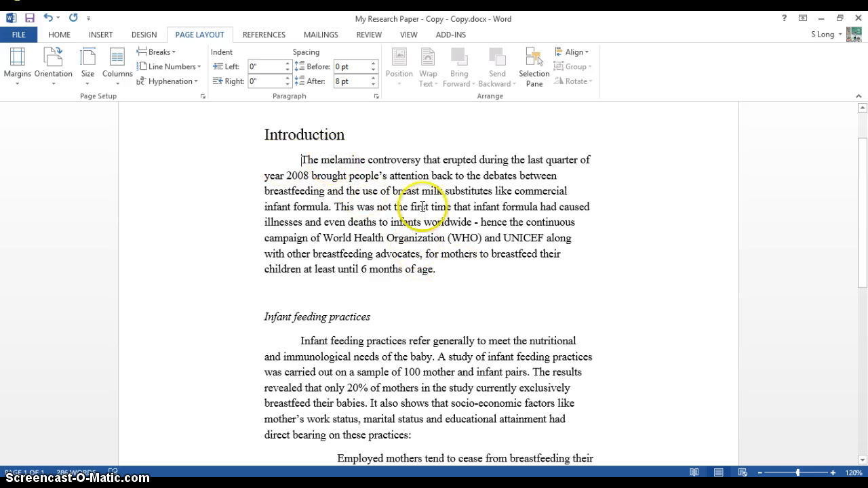
drag(442, 270, 293, 166)
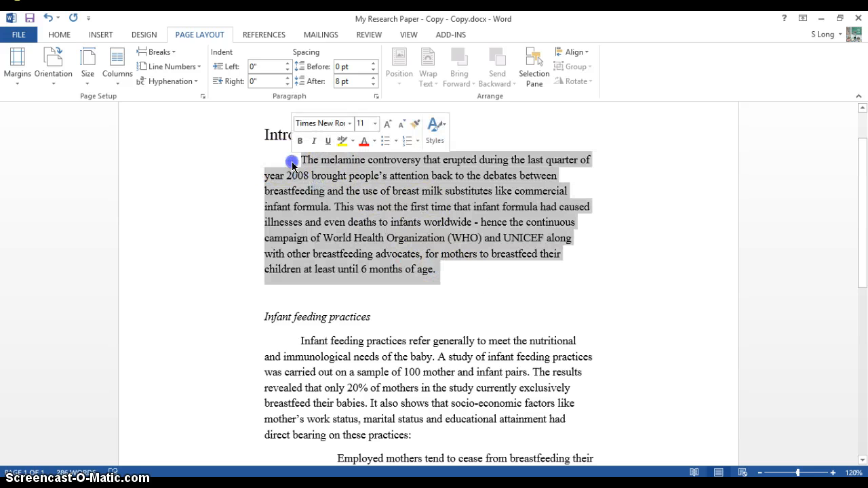
right_click(345, 178)
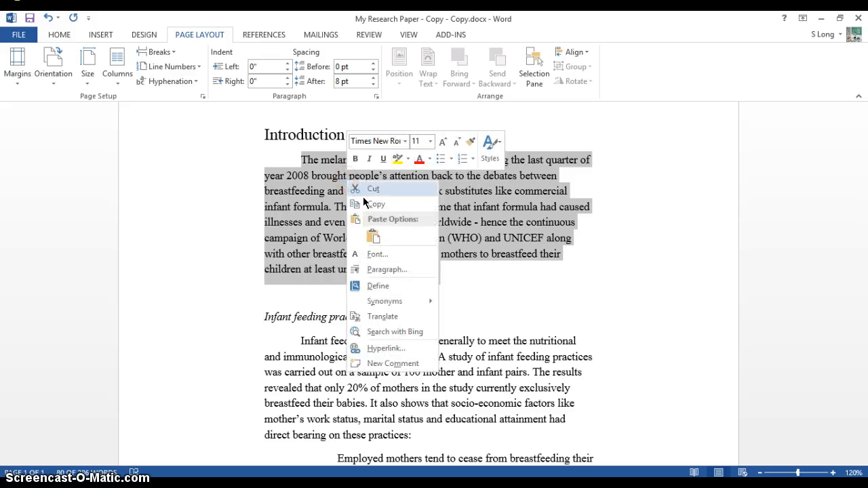
click(379, 270)
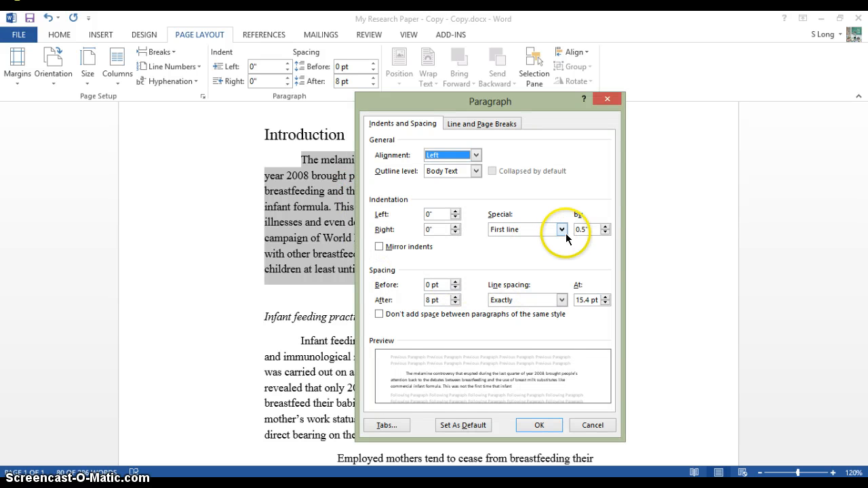
click(604, 232)
click(604, 232)
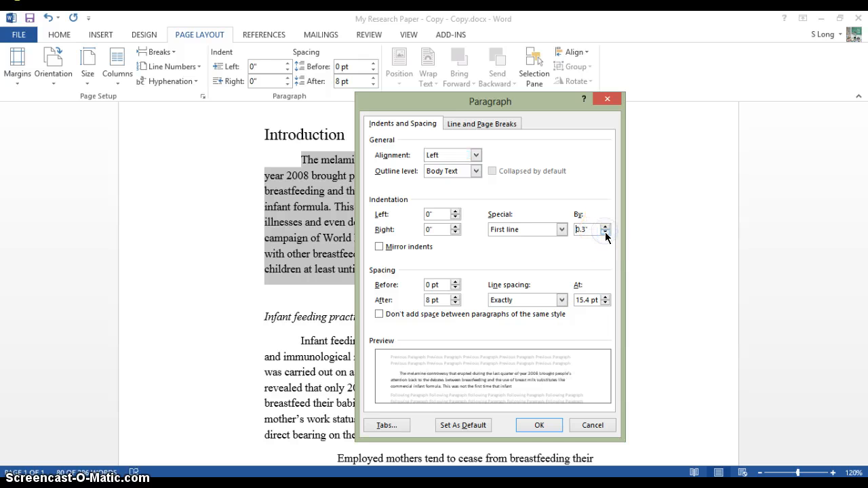
click(549, 429)
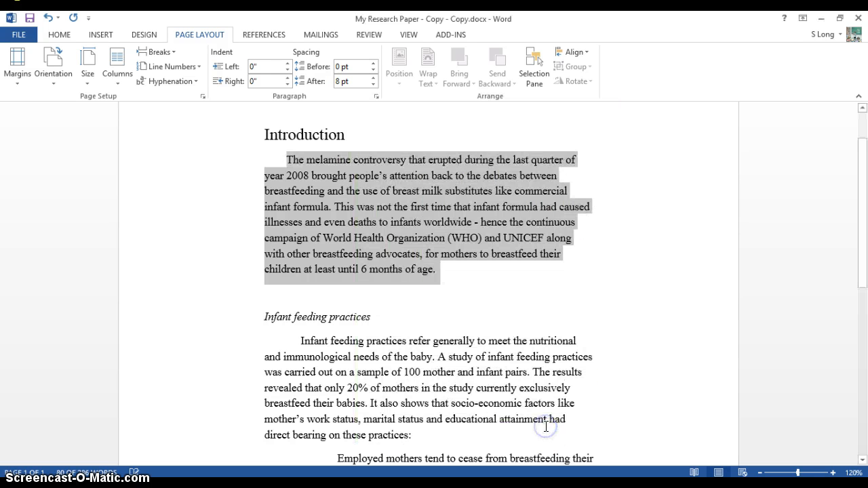
click(450, 268)
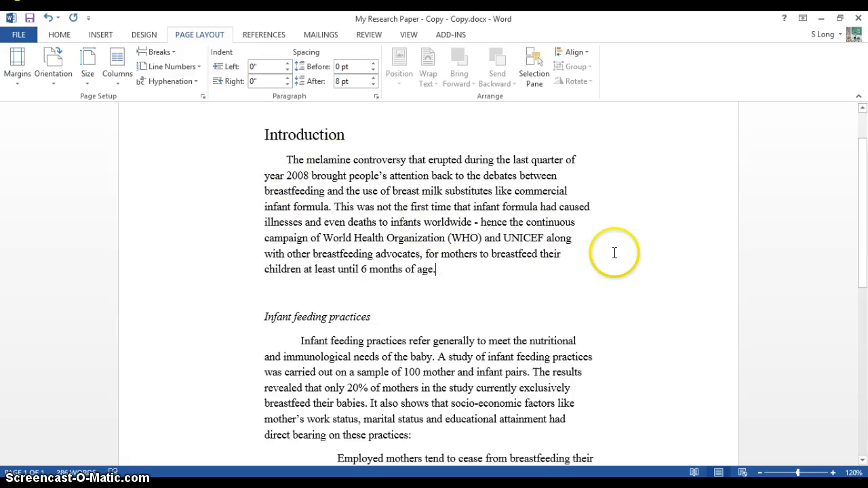
Set the first-line indent of the paragraph directly under the Infant feeding practices heading to 0.3"
drag(863, 261, 864, 326)
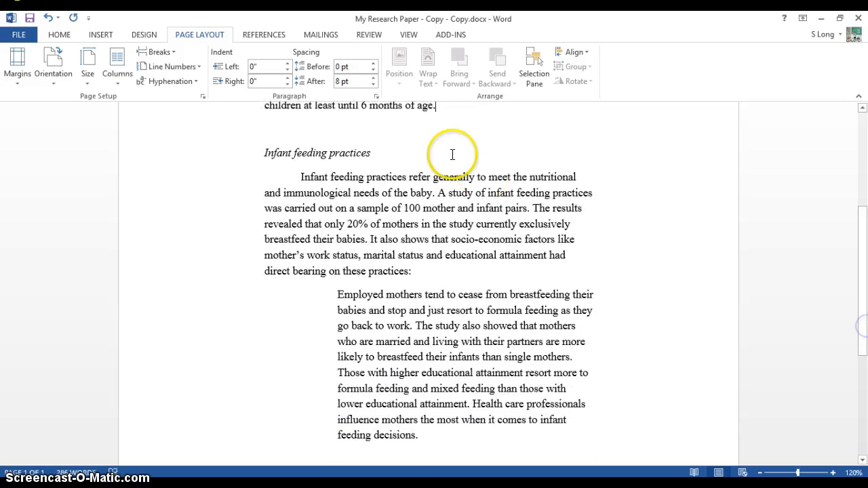
drag(412, 272, 294, 175)
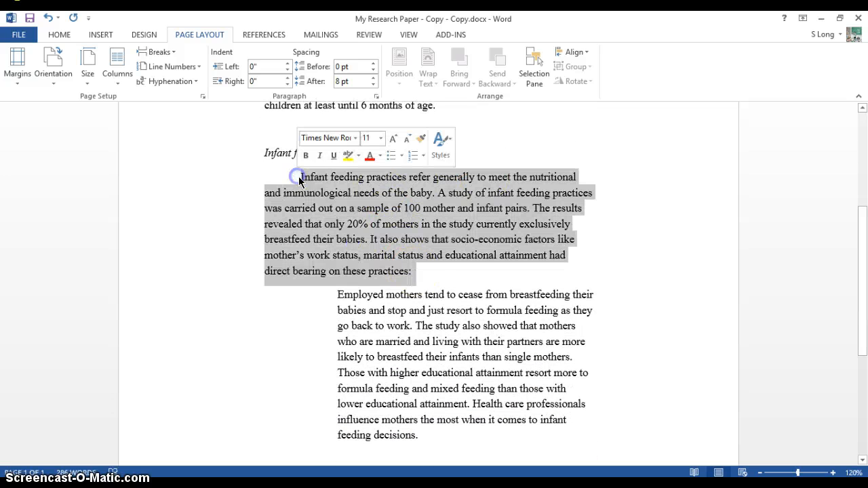
right_click(354, 200)
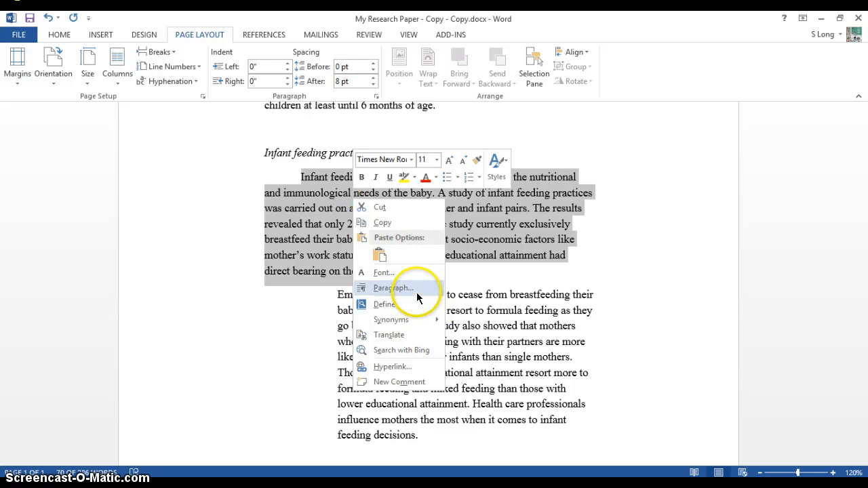
click(417, 298)
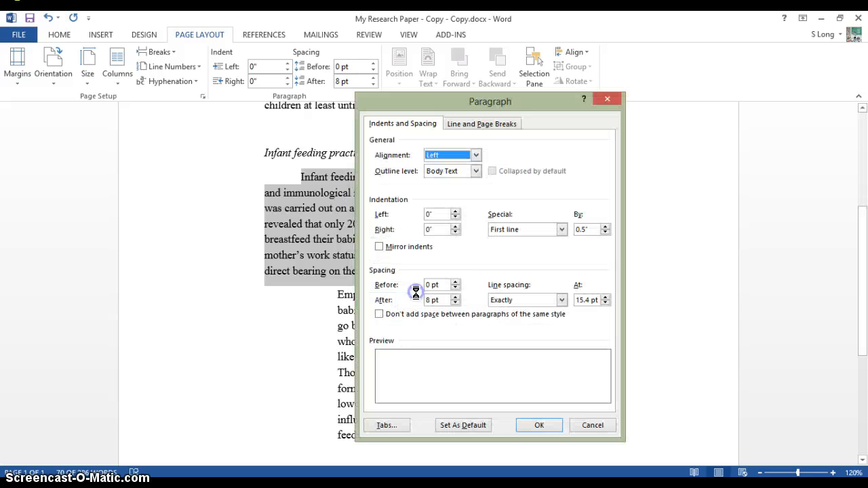
click(605, 233)
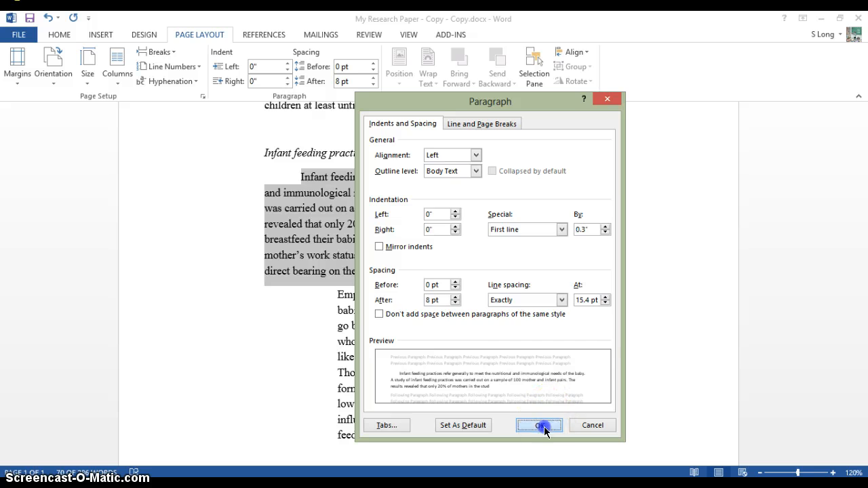
click(539, 425)
click(497, 208)
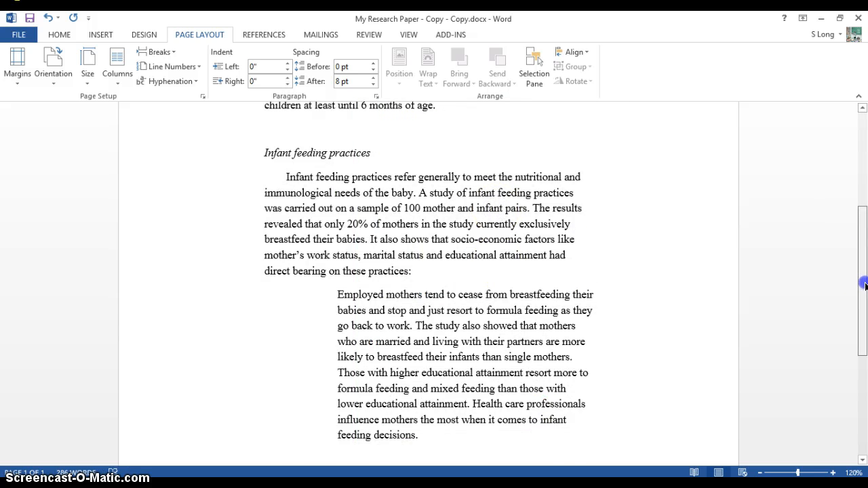
Set the font size of the indented block quotation beginning "Employed mothers" to 10
mouse_move(864, 285)
mouse_down()
mouse_move(865, 345)
mouse_move(859, 291)
mouse_up()
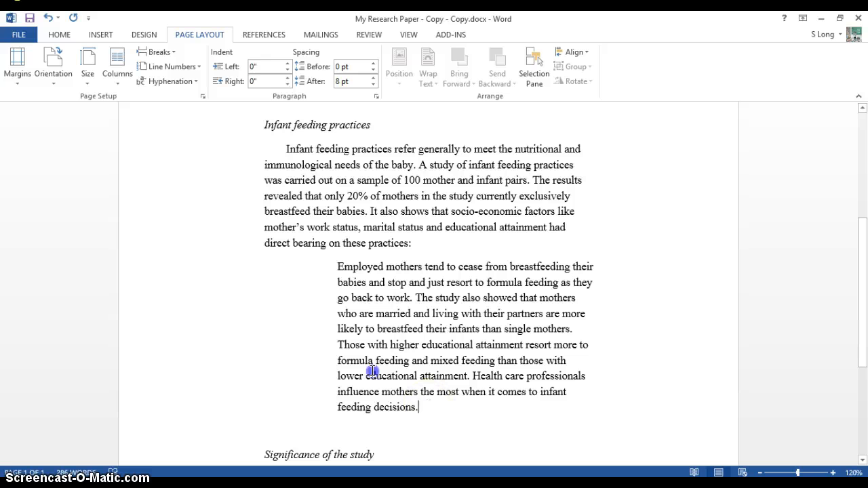
drag(371, 371, 325, 266)
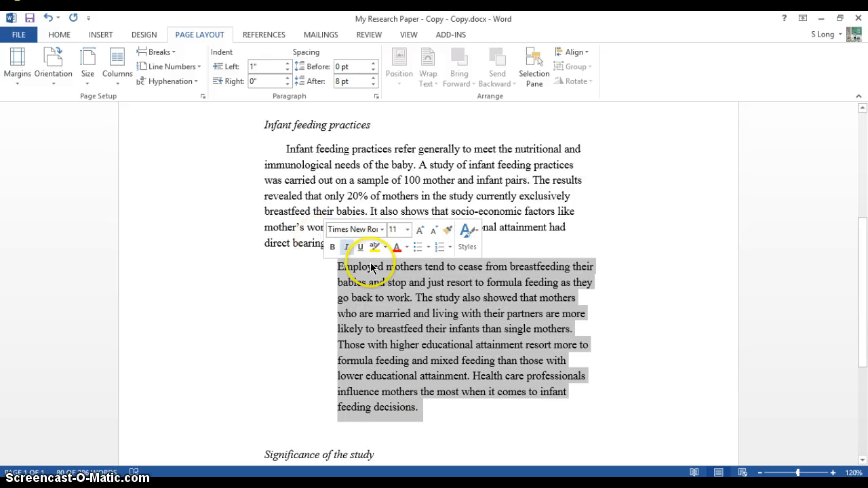
click(61, 35)
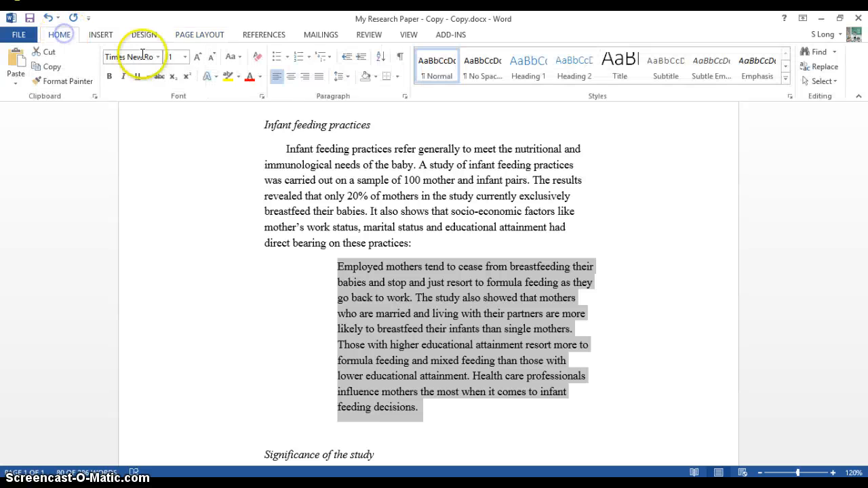
click(171, 57)
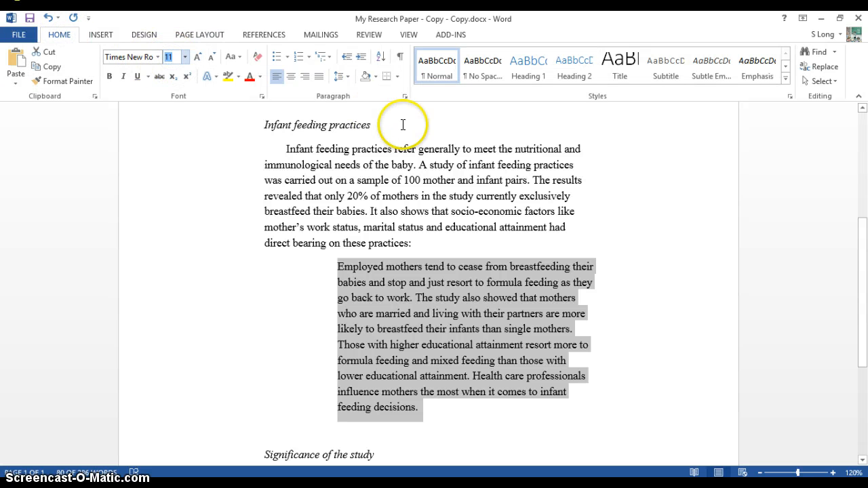
key(Return)
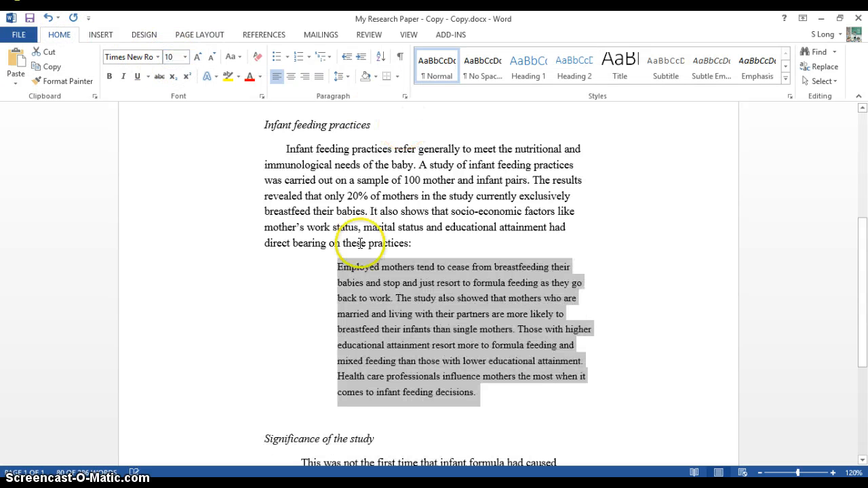
click(505, 379)
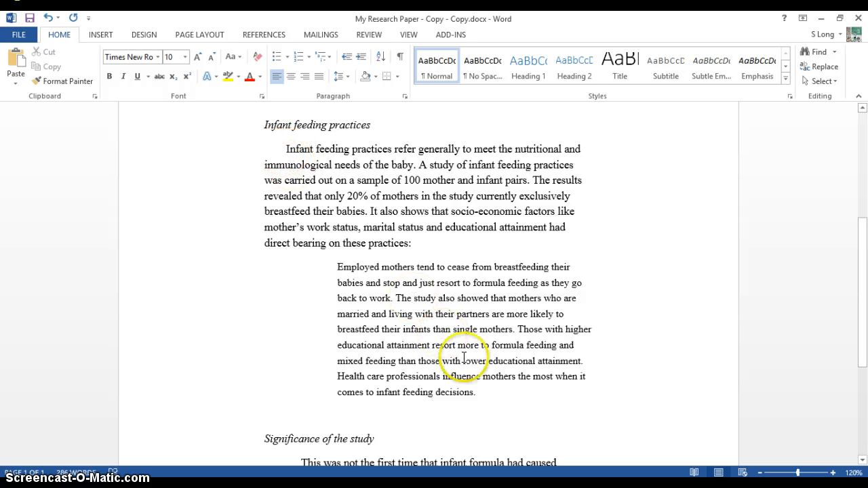
Set the left indentation of the "Employed mothers" block quotation to 0.5"
drag(479, 394, 339, 267)
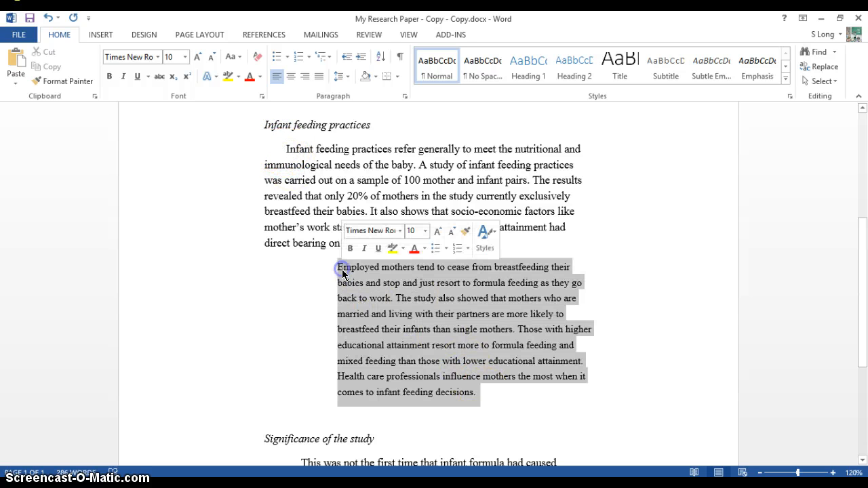
right_click(392, 288)
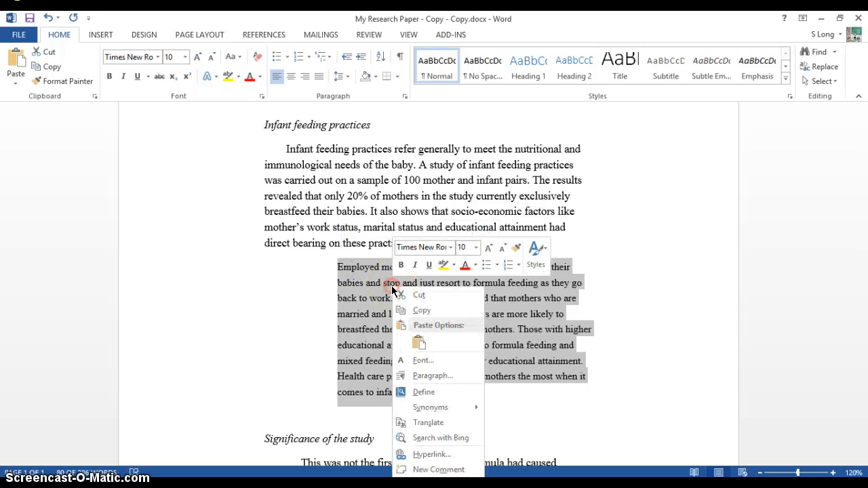
click(426, 376)
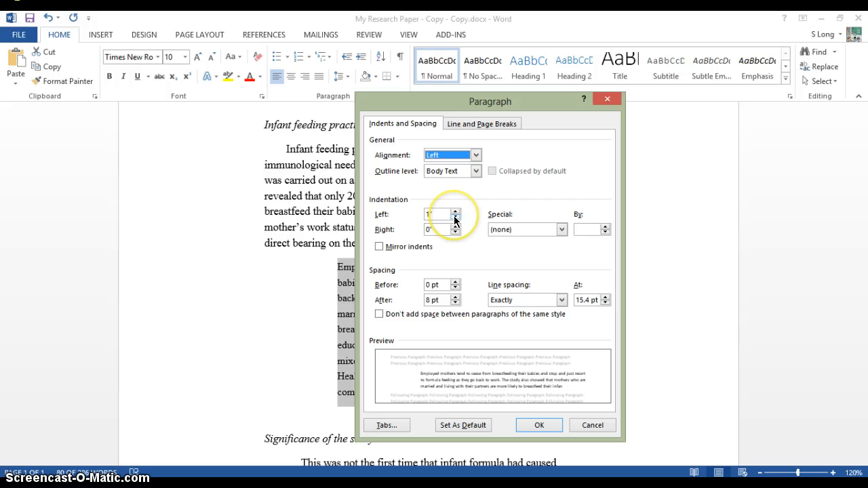
click(455, 217)
click(455, 217)
click(455, 217)
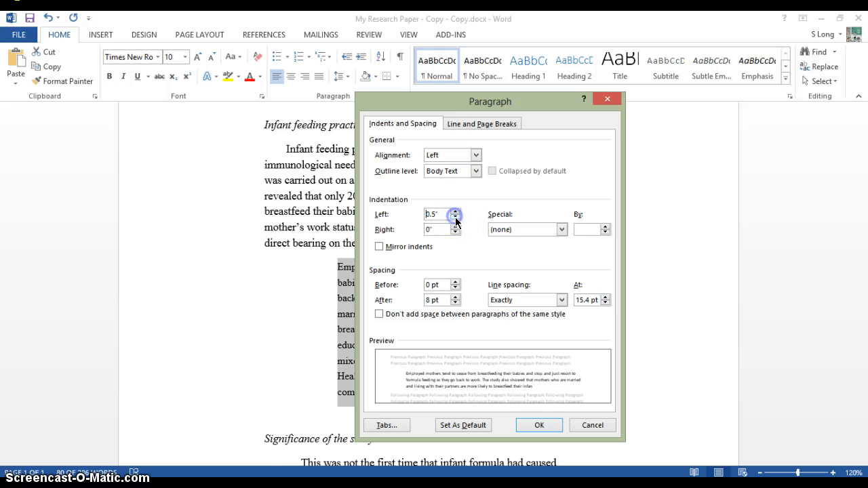
click(530, 425)
click(519, 369)
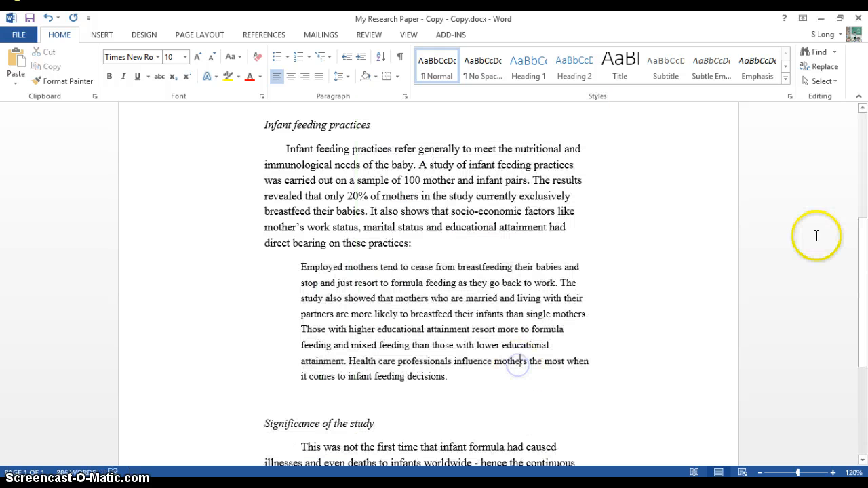
Set the first-line indent of the paragraph under the Significance of the study heading to 0.3"
drag(862, 272, 862, 334)
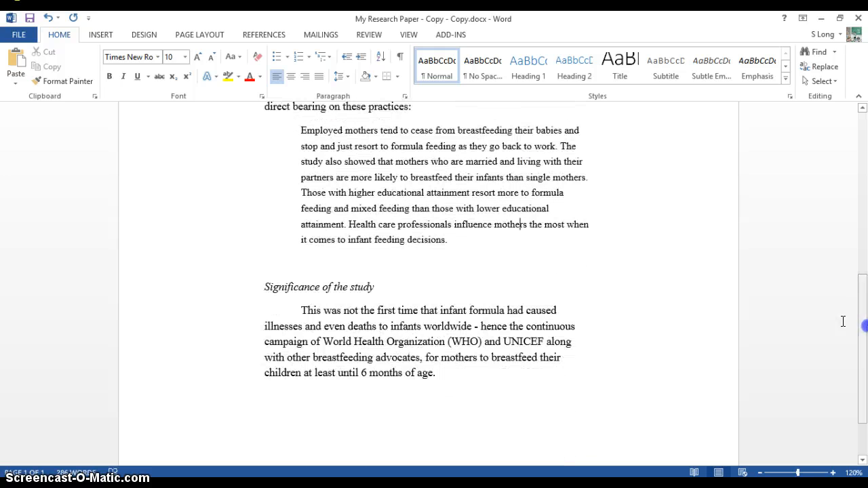
click(372, 328)
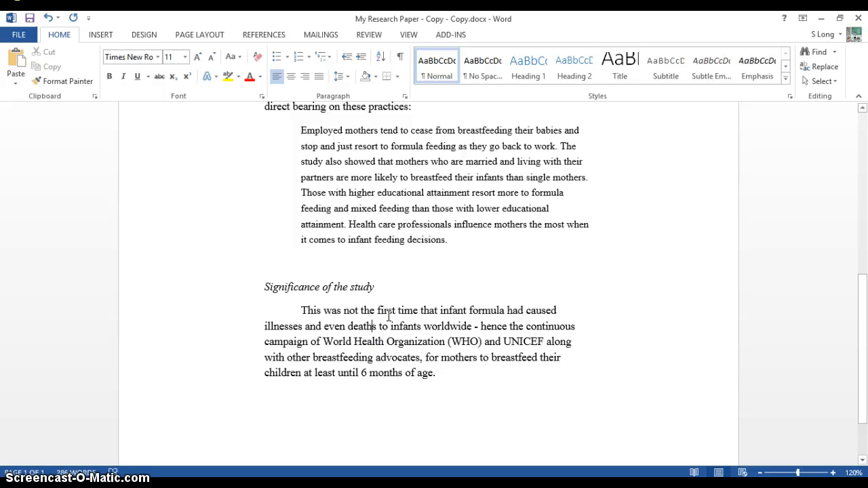
right_click(390, 317)
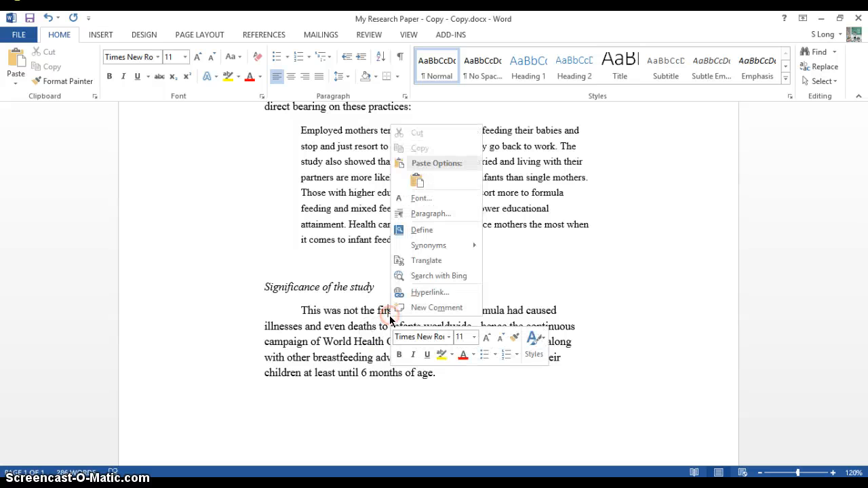
click(422, 213)
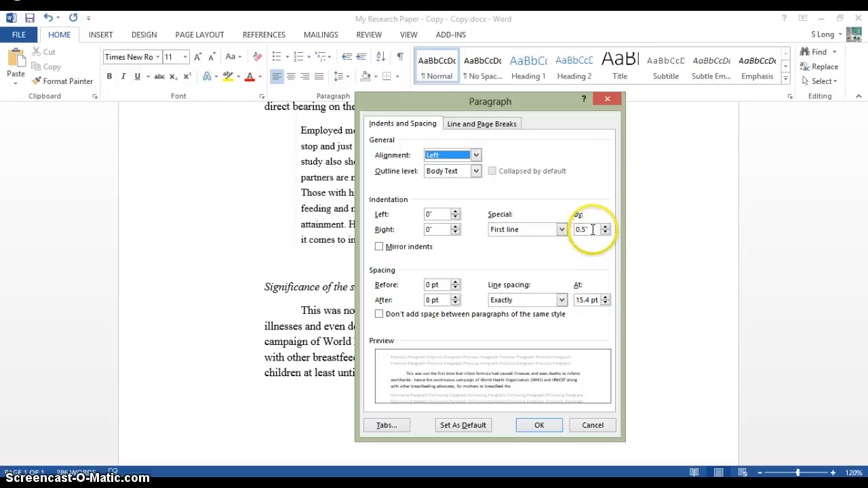
click(605, 233)
click(605, 233)
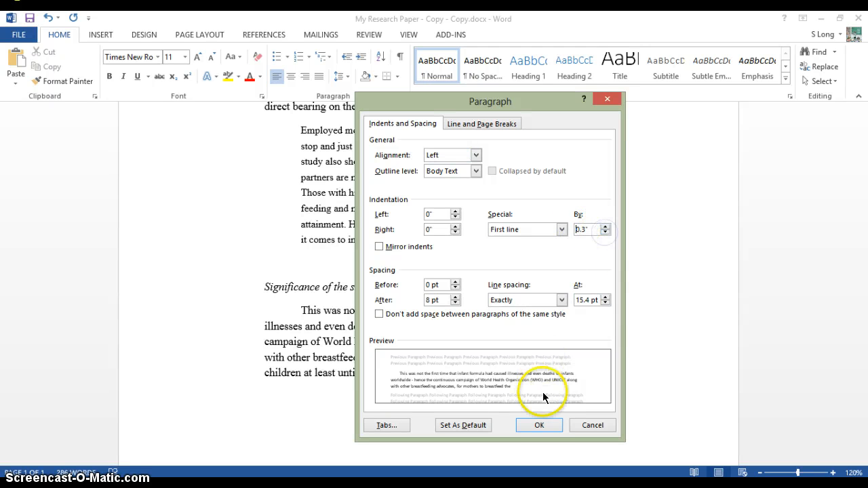
click(539, 426)
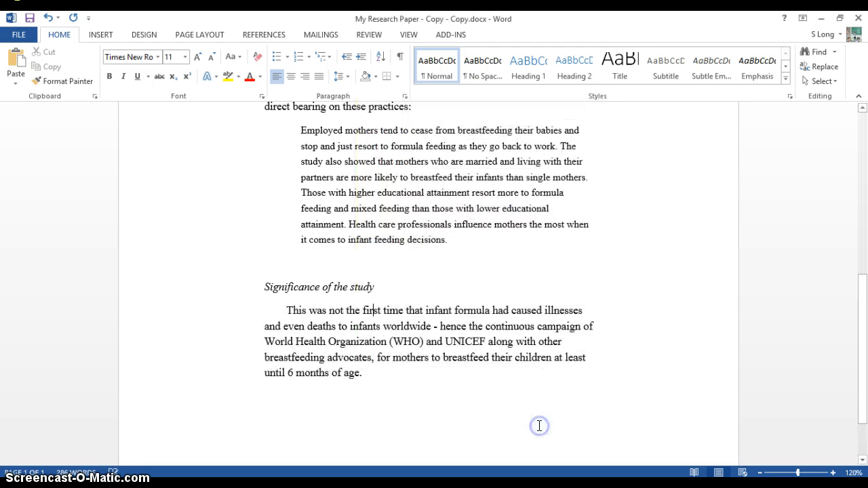
click(567, 401)
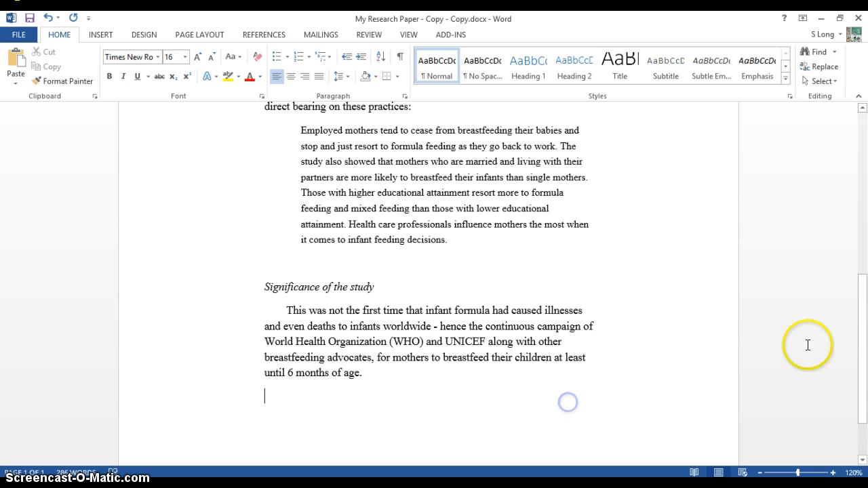
Justify all the text from the Introduction heading to the end of the document
drag(862, 358, 864, 241)
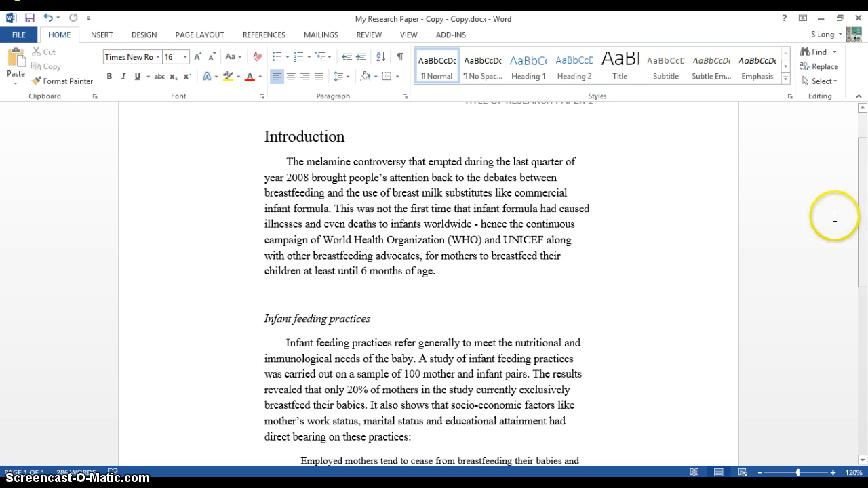
drag(265, 136, 555, 416)
click(319, 76)
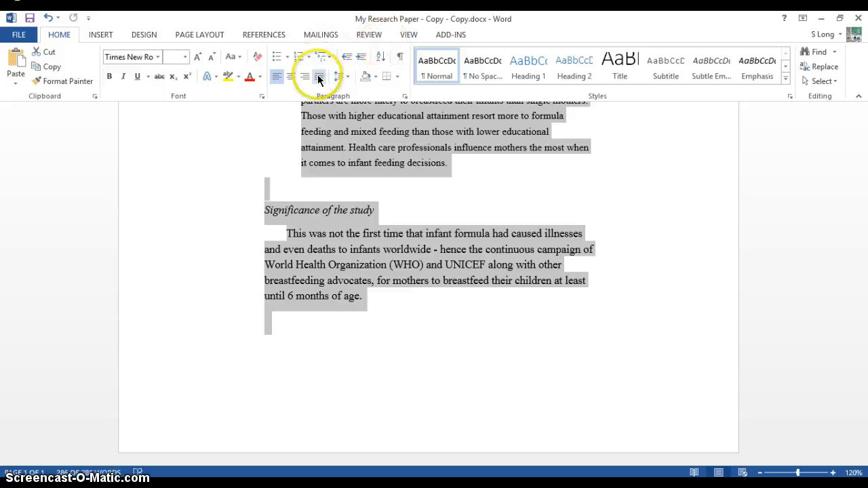
click(488, 215)
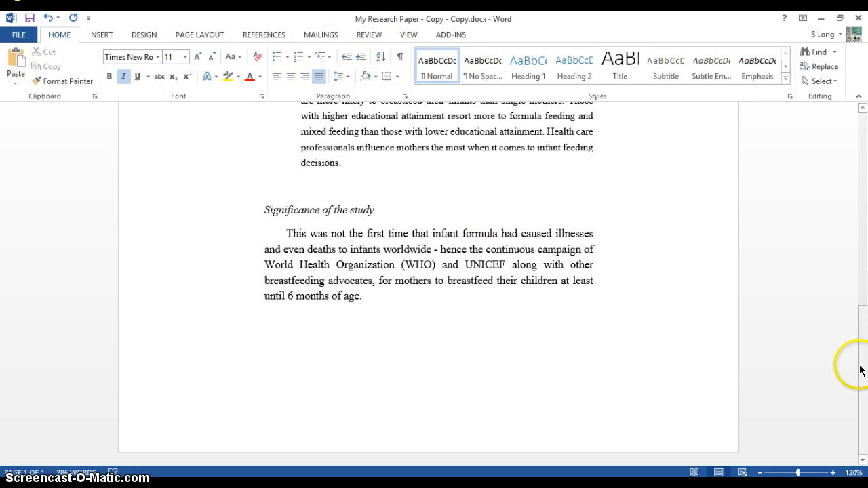
drag(865, 373, 863, 178)
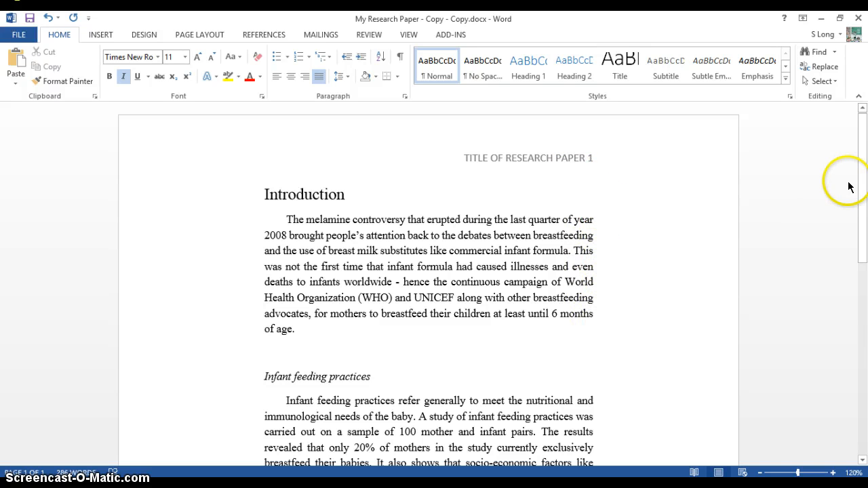
drag(864, 183, 865, 373)
click(866, 337)
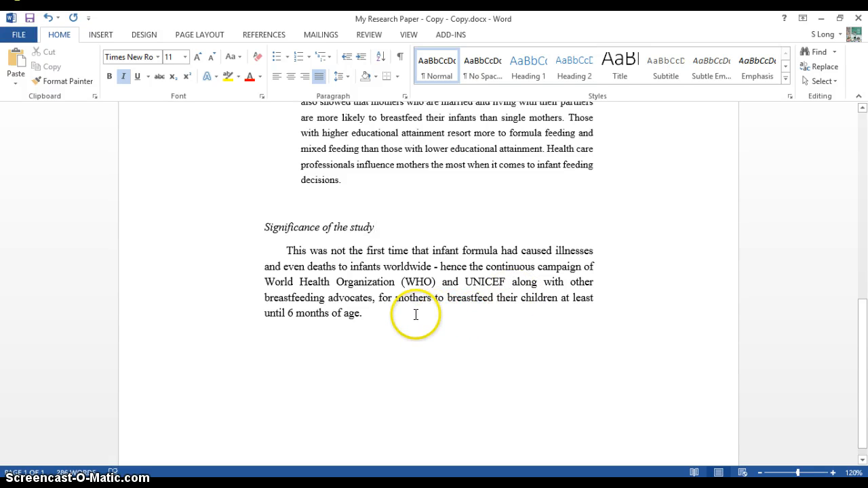
Turn on automatic hyphenation for the whole document and check the line breaks throughout the text
key(ctrl+a)
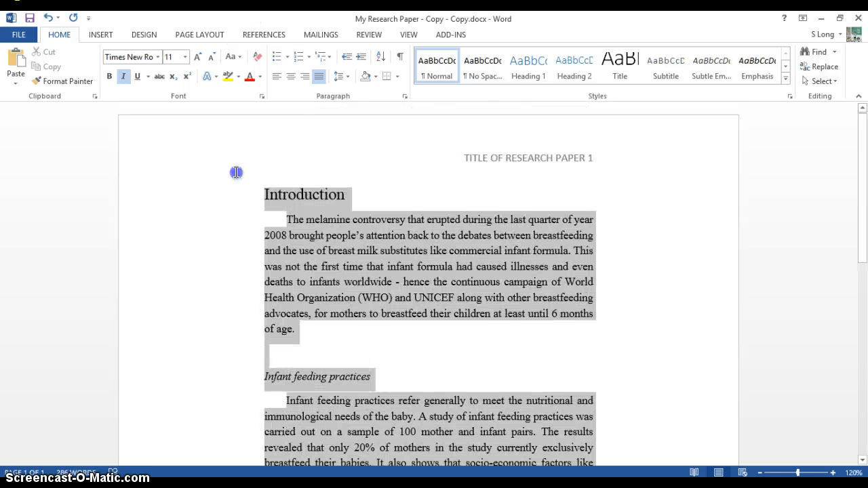
click(200, 35)
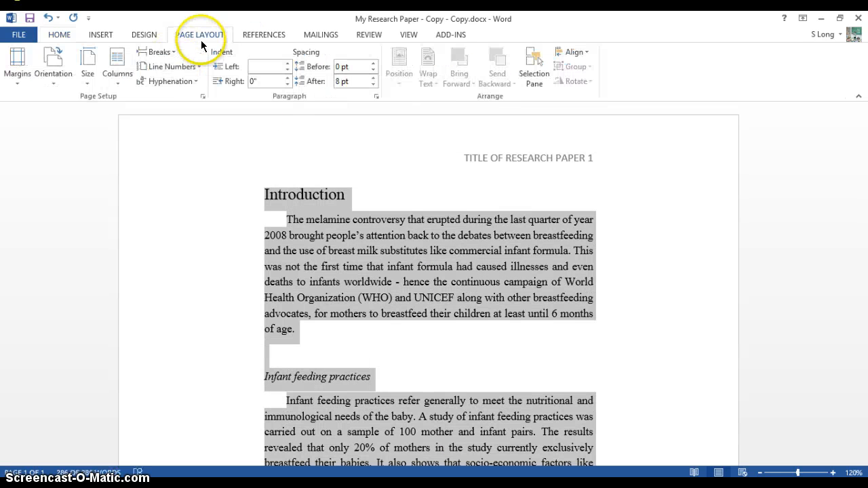
click(193, 82)
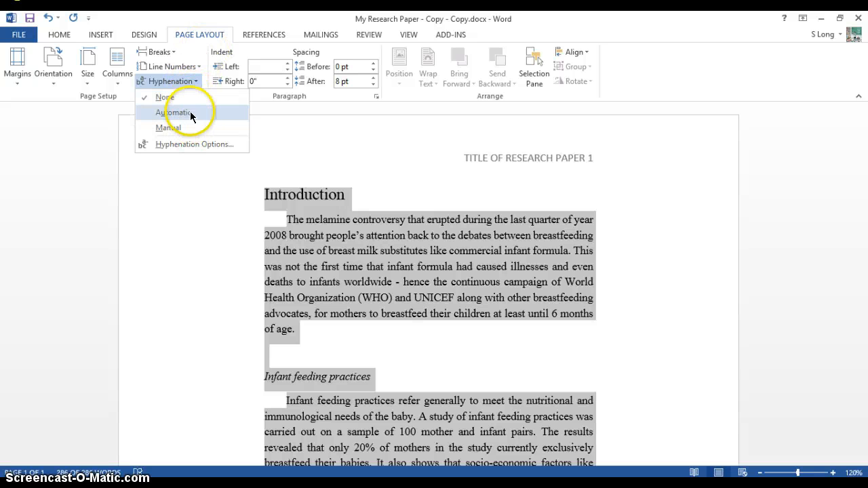
click(189, 112)
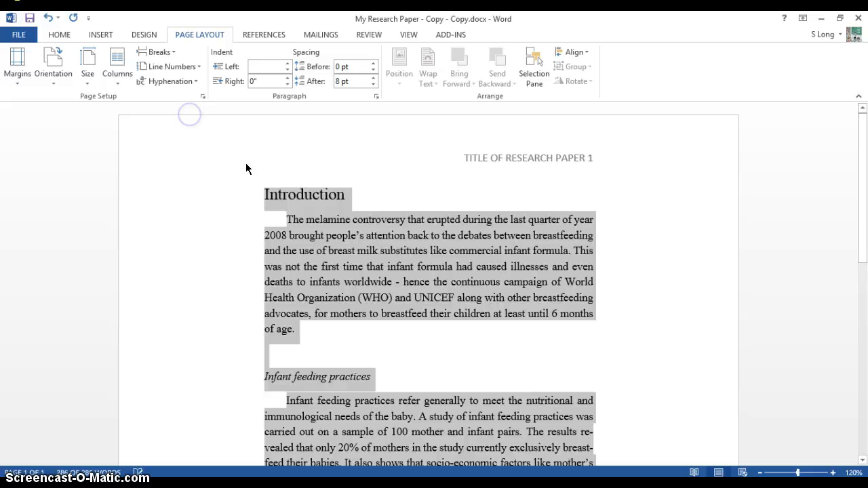
click(454, 297)
drag(863, 180, 862, 261)
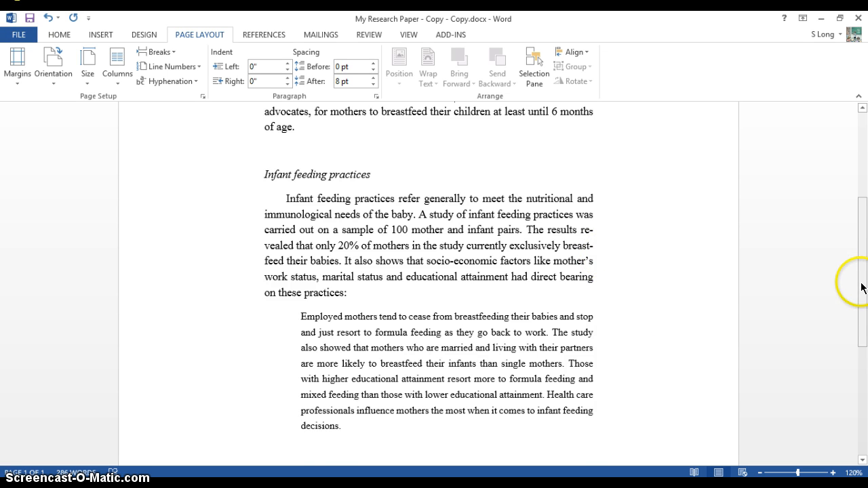
drag(864, 287, 865, 390)
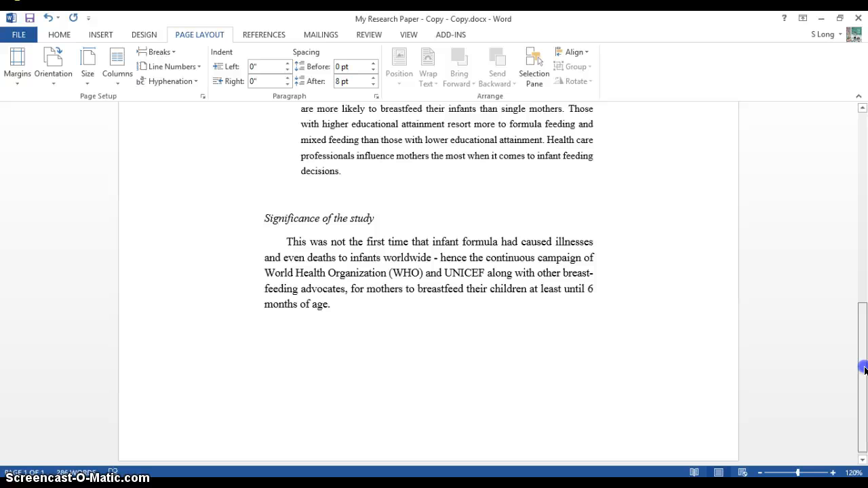
drag(863, 370, 864, 178)
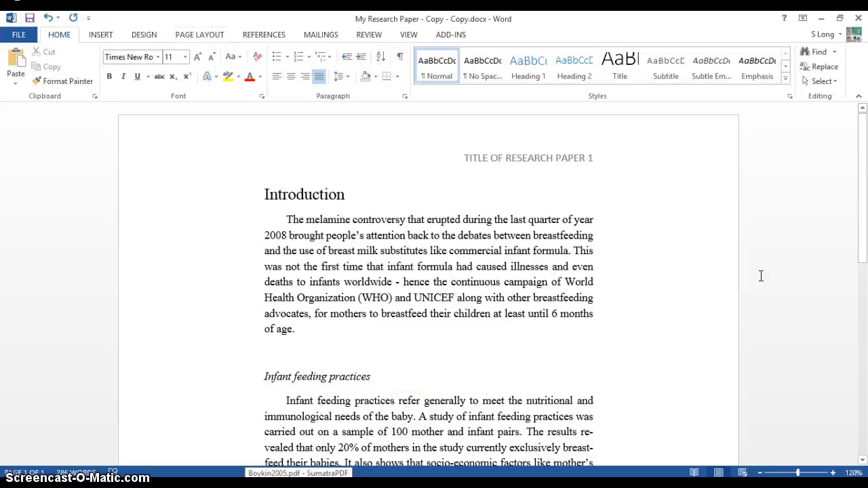
Try the Comic Sans MS font on the paragraph under the Introduction heading, and undo the font change
click(711, 324)
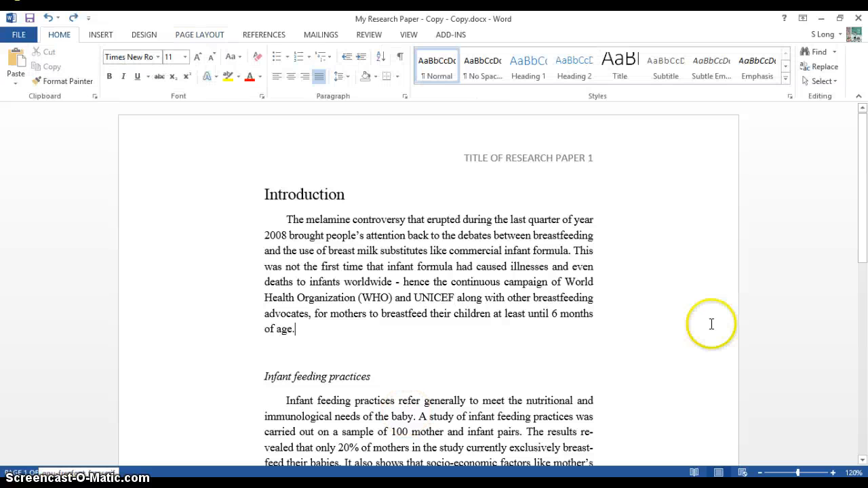
click(718, 324)
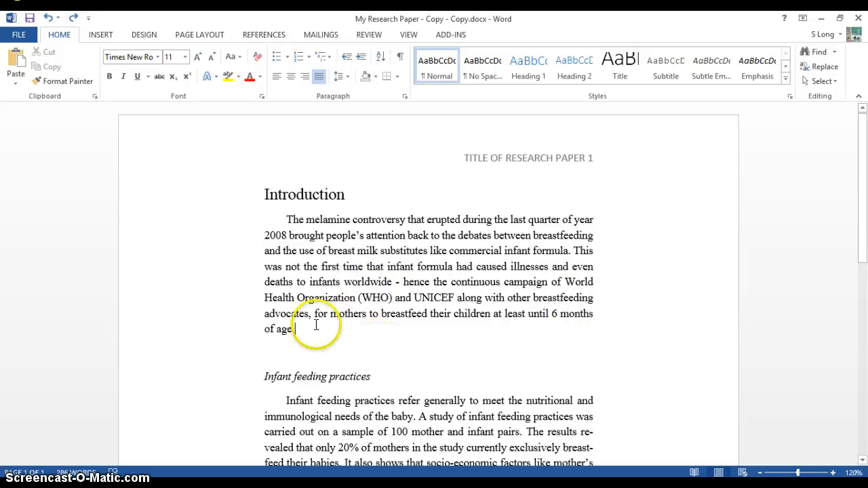
drag(309, 329, 255, 226)
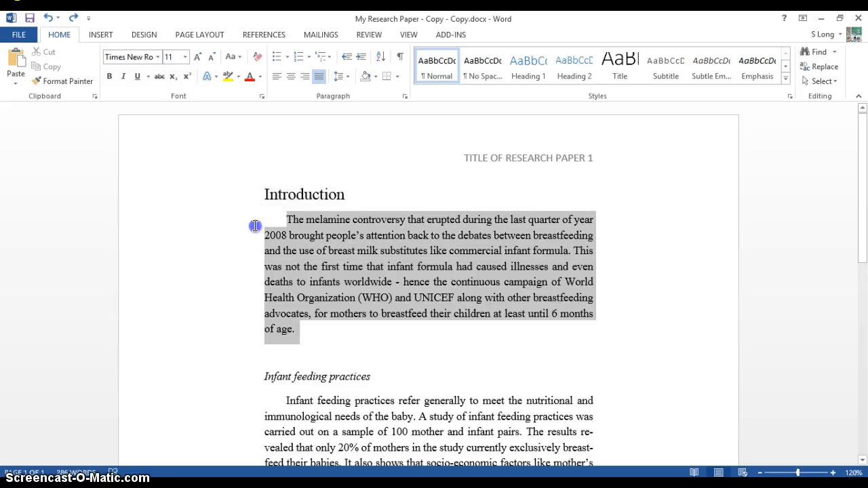
click(142, 57)
text(Comic Sans M)
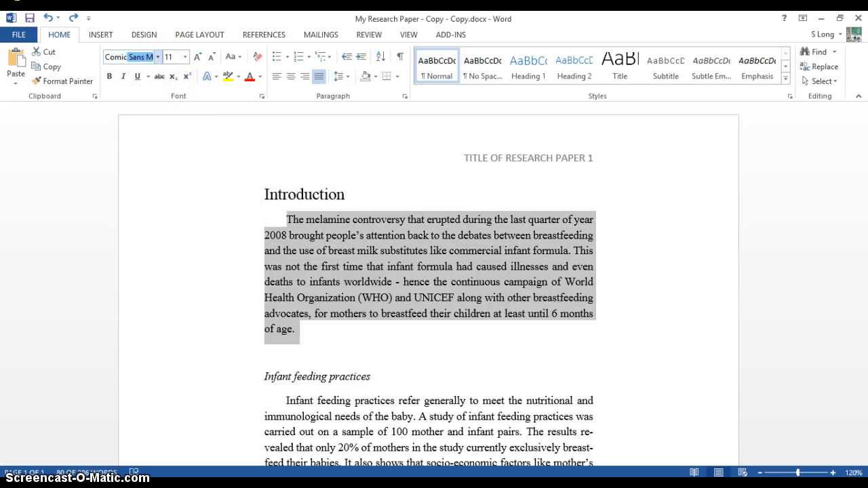
key(Return)
click(346, 359)
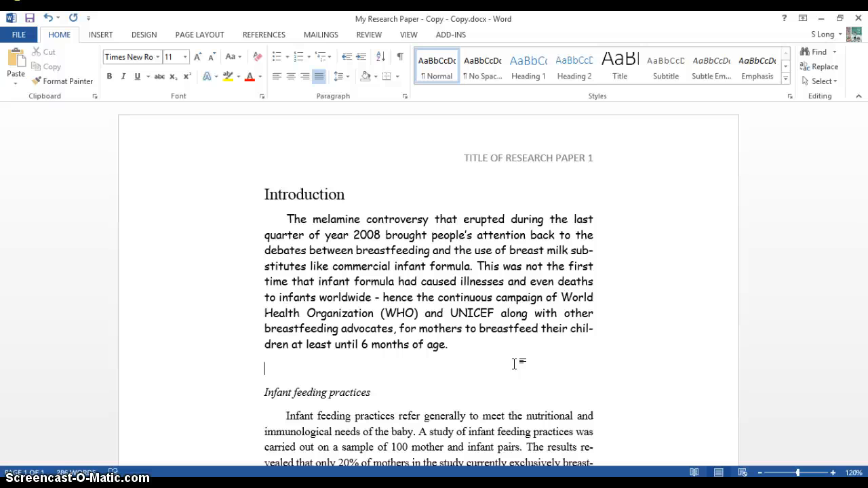
key(ctrl+z)
click(499, 355)
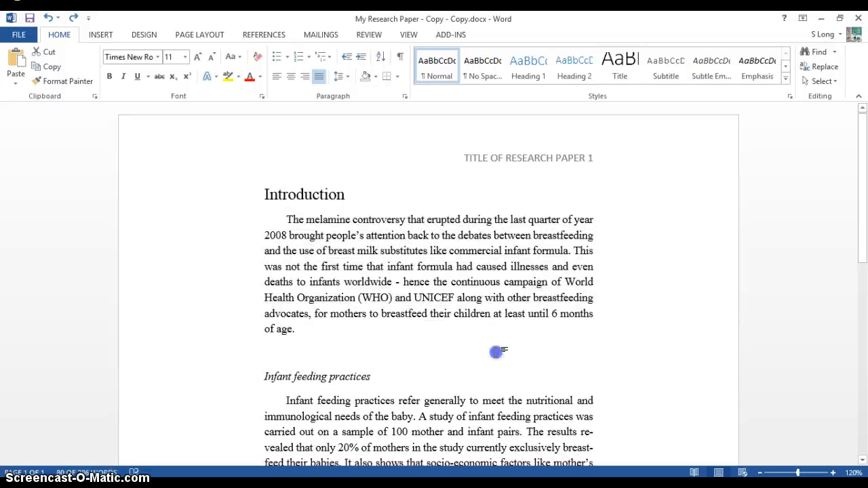
click(451, 330)
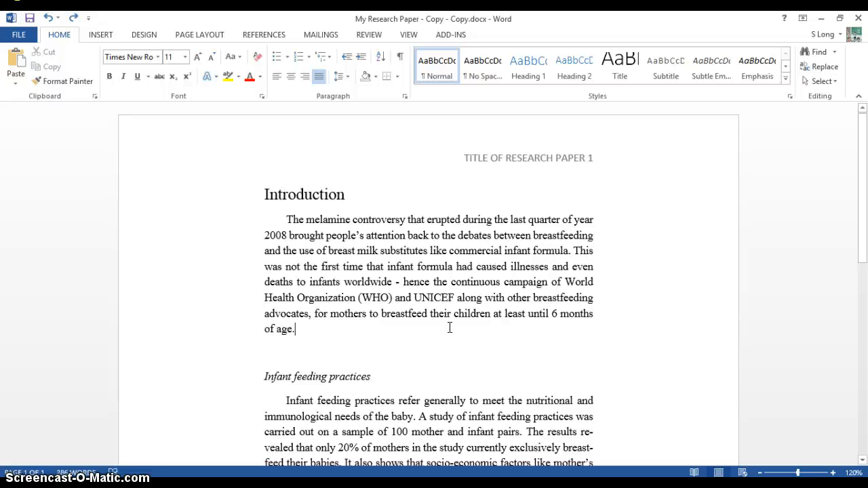
Change the font of the entire body text, including the headings, to FreeSerif
click(450, 329)
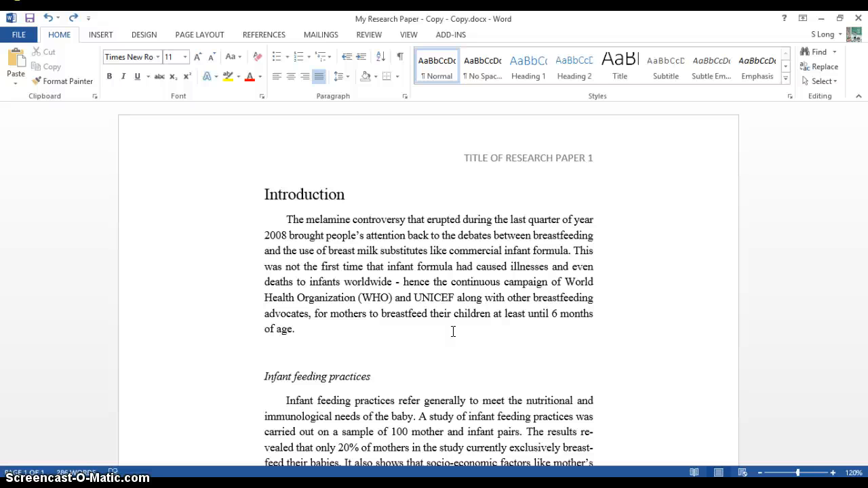
click(459, 348)
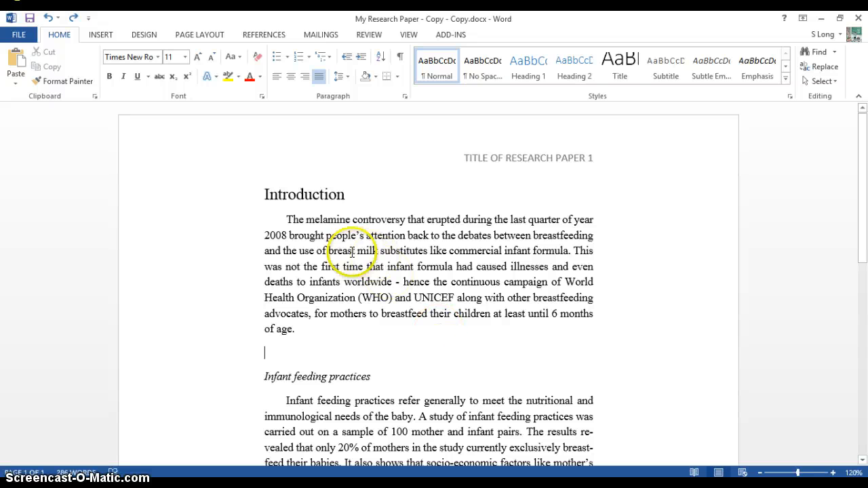
key(ctrl+a)
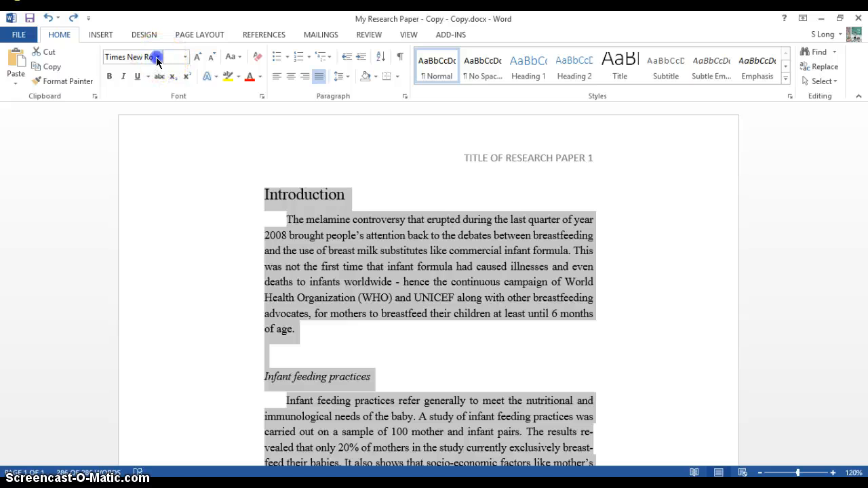
click(157, 57)
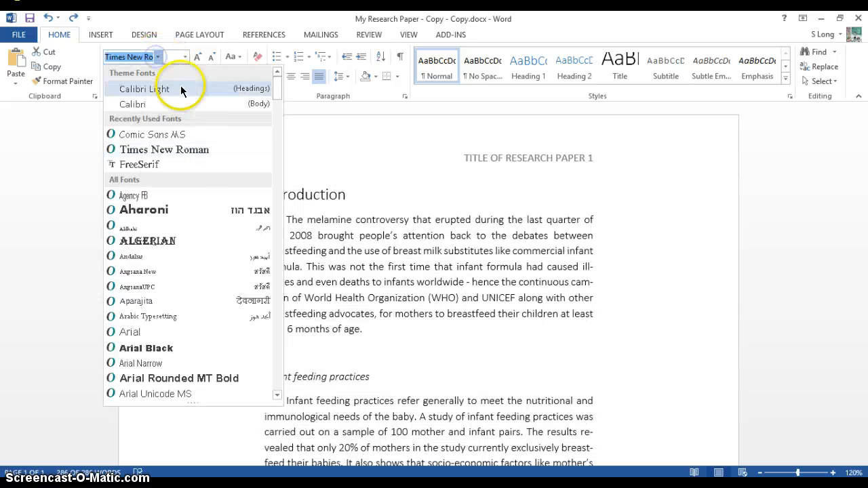
click(196, 165)
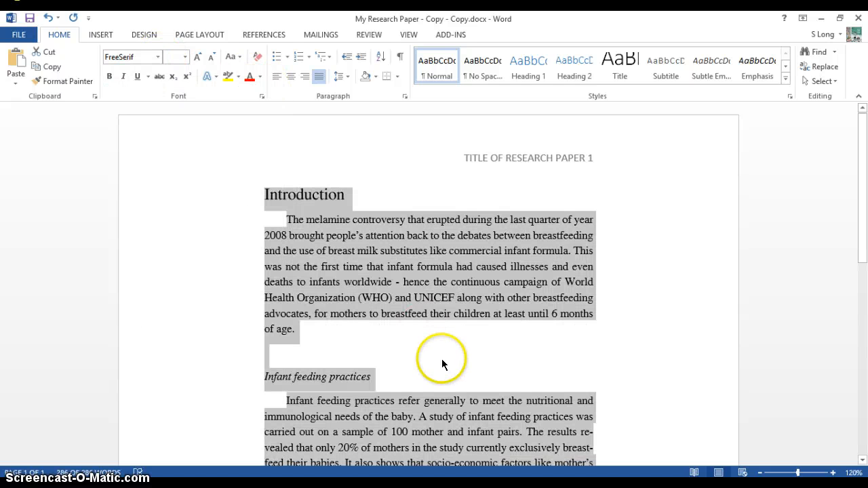
click(441, 359)
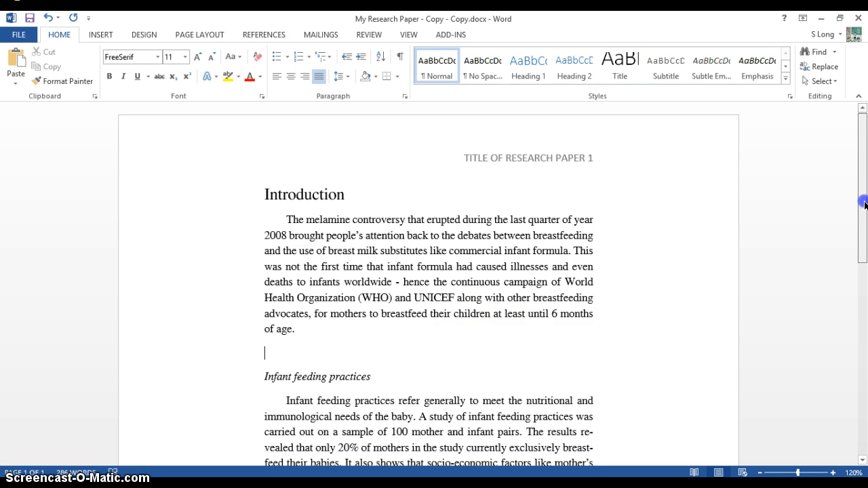
mouse_move(864, 205)
mouse_down()
mouse_move(861, 373)
mouse_move(855, 195)
mouse_up()
click(862, 194)
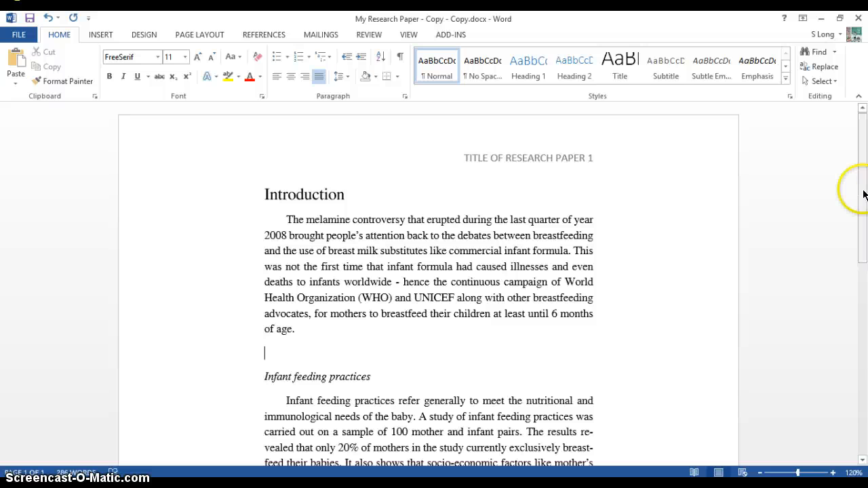
click(583, 352)
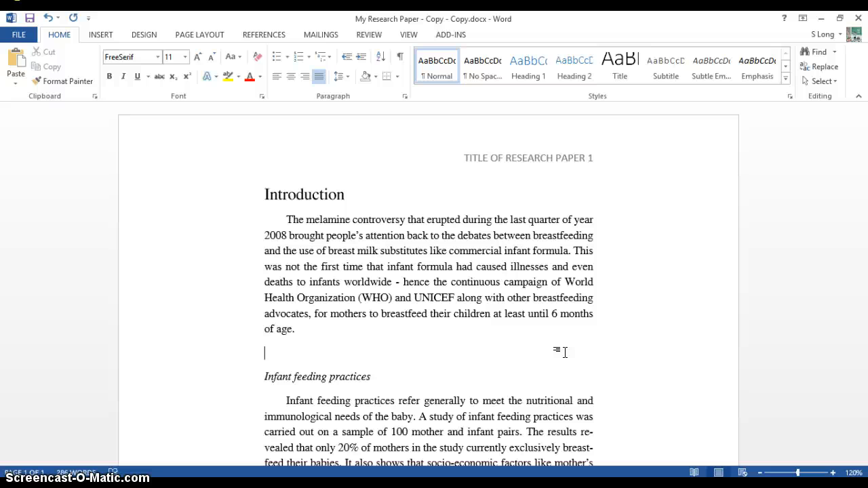
click(475, 206)
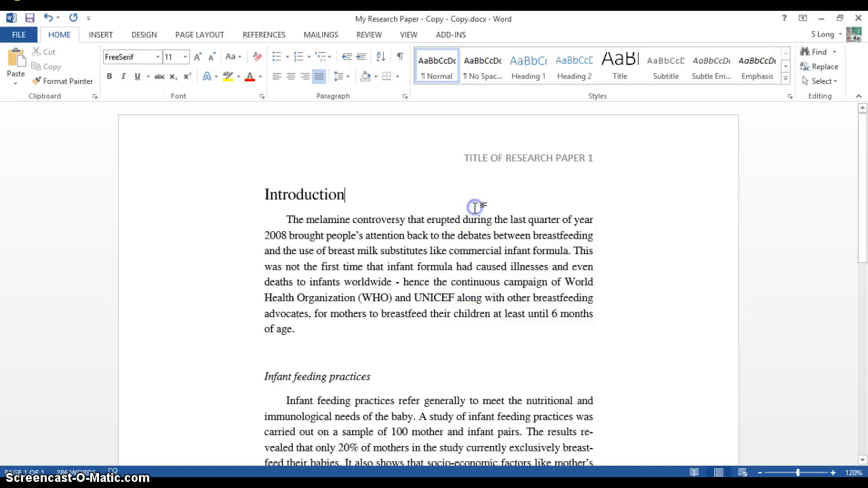
Change the font of the page header text, including the page number, to FreeSerif and return to the body text
double_click(540, 155)
triple_click(531, 155)
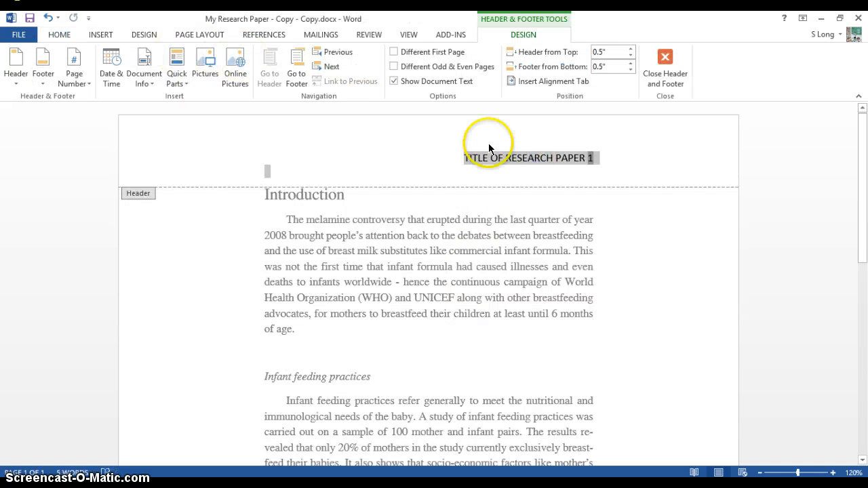
click(585, 151)
drag(593, 154, 466, 157)
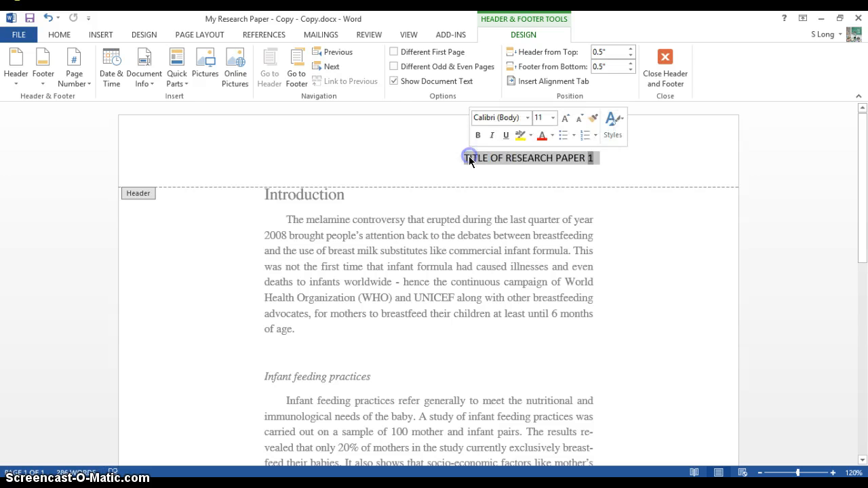
click(105, 38)
click(148, 34)
click(206, 33)
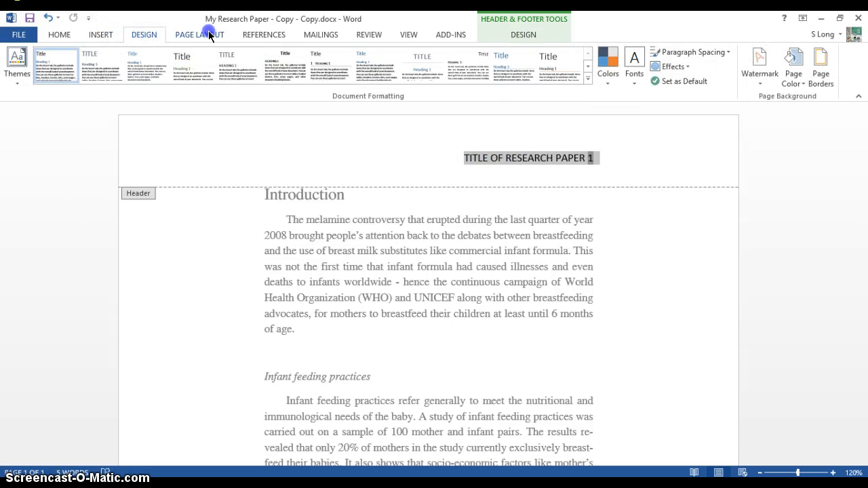
click(59, 33)
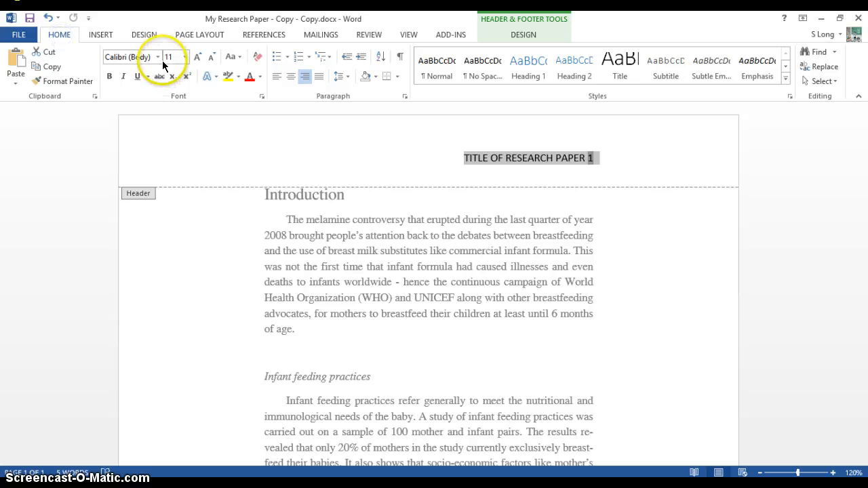
click(160, 59)
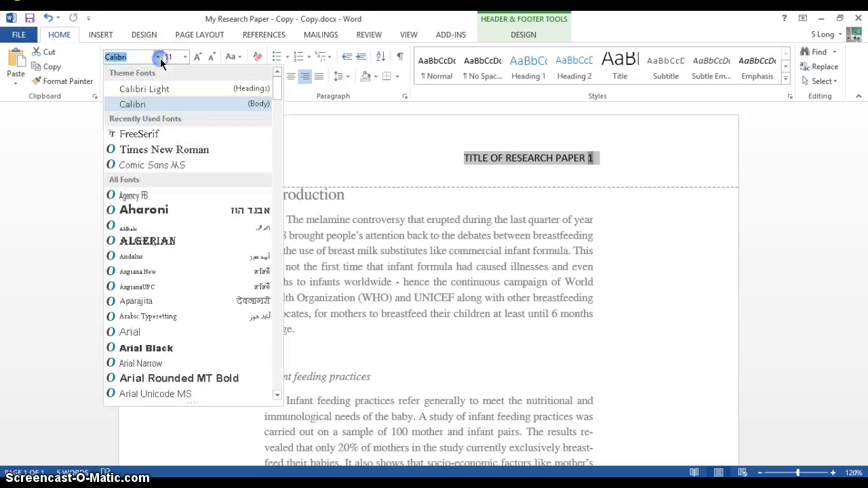
click(161, 141)
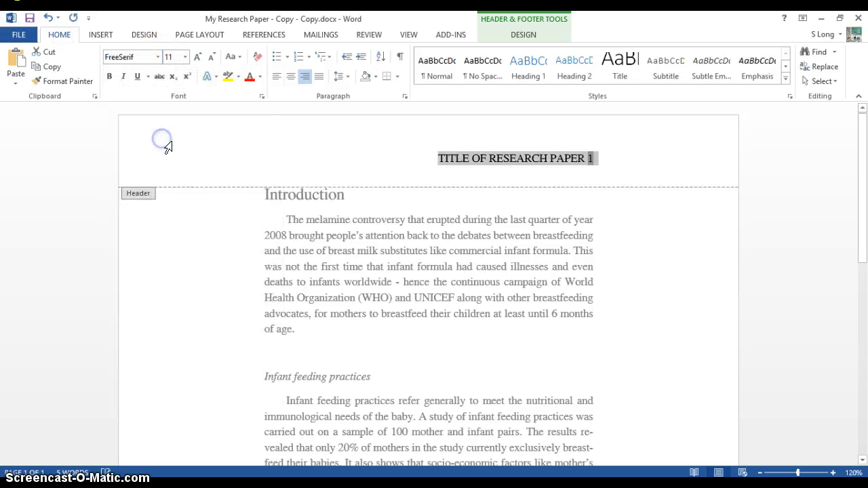
double_click(490, 318)
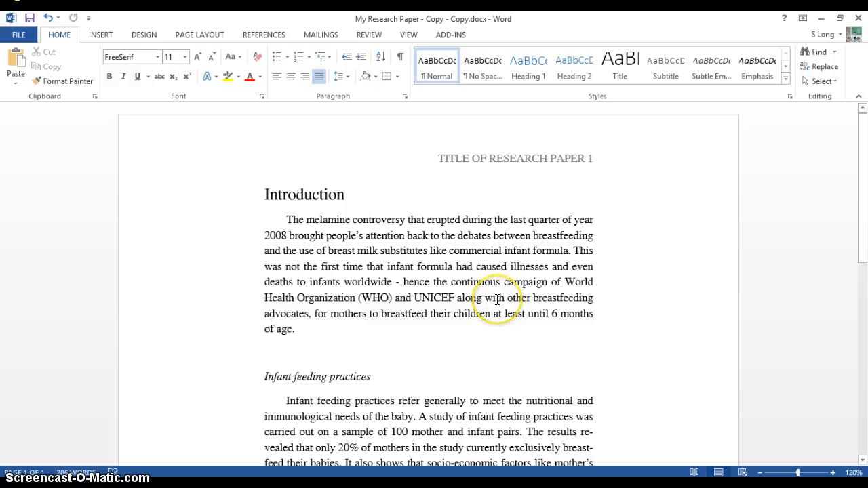
click(450, 351)
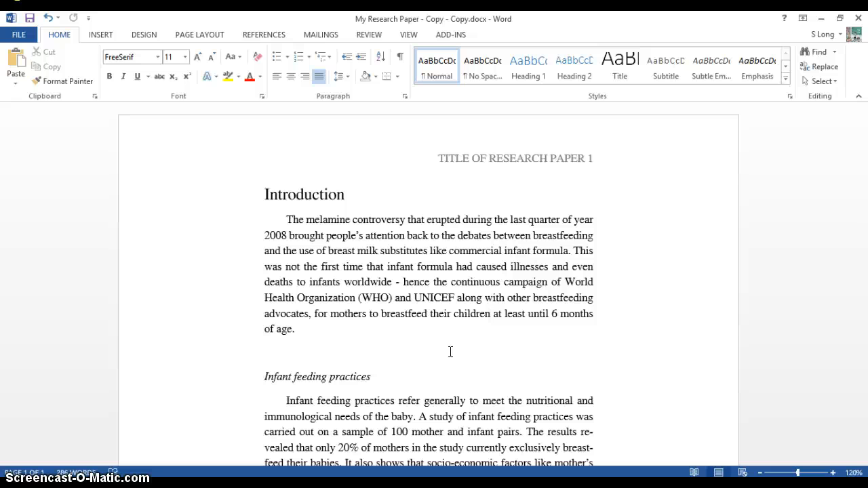
Switch to the gnu-freefont_freeserif folder in File Explorer and select the four FreeSerif TrueType font files
key(alt+Tab)
key(alt+Tab)
key(alt+Tab)
key(alt+Tab)
key(alt+Tab)
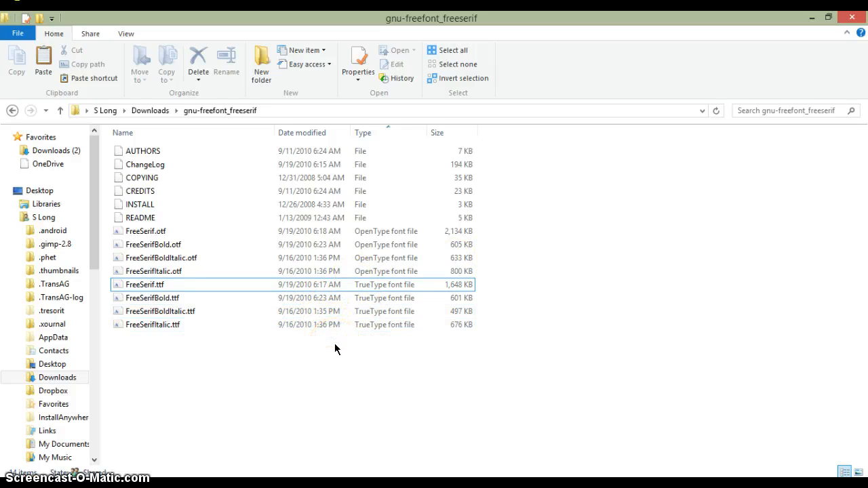
click(262, 286)
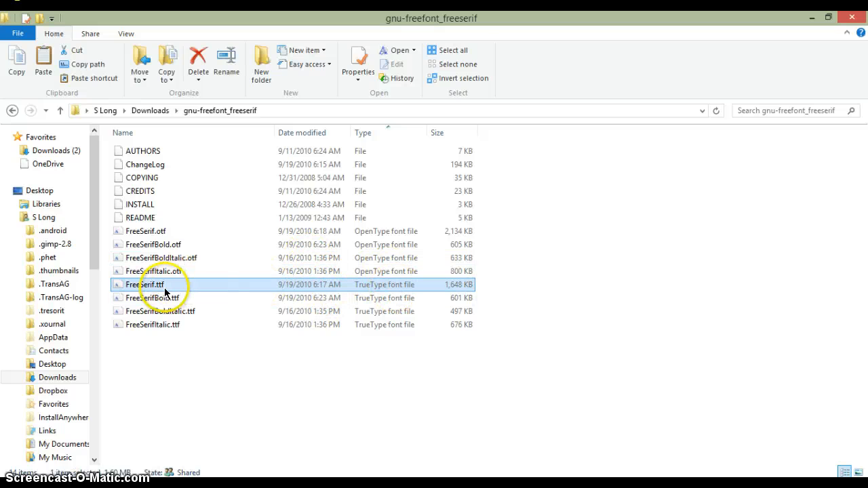
ctrl+click(181, 328)
shift+click(180, 325)
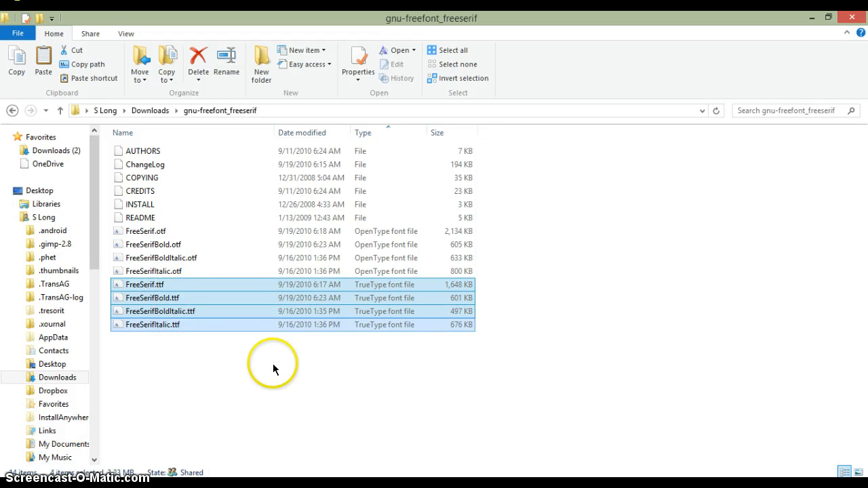
Open the system Fonts folder beside the download folder and try to copy the four selected TrueType files into it
key(super)
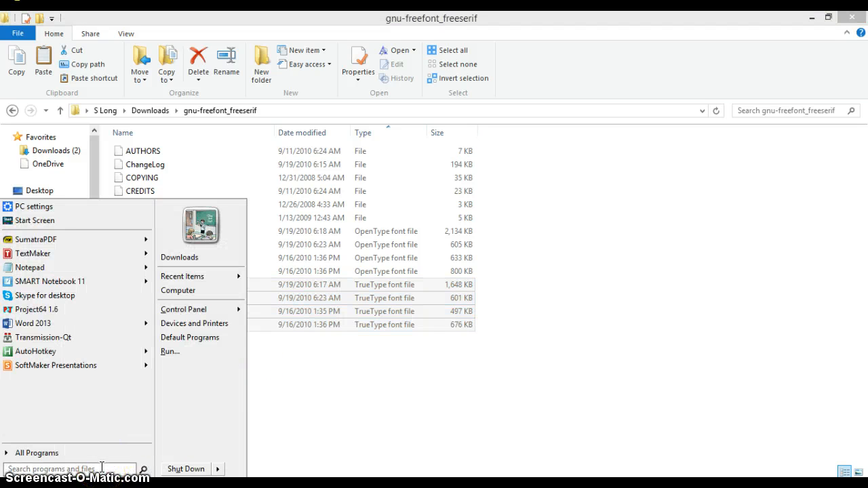
text(font)
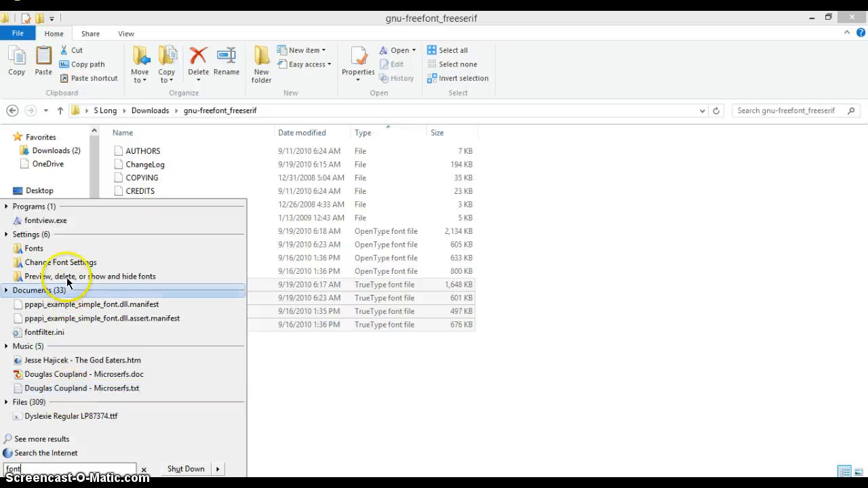
click(31, 250)
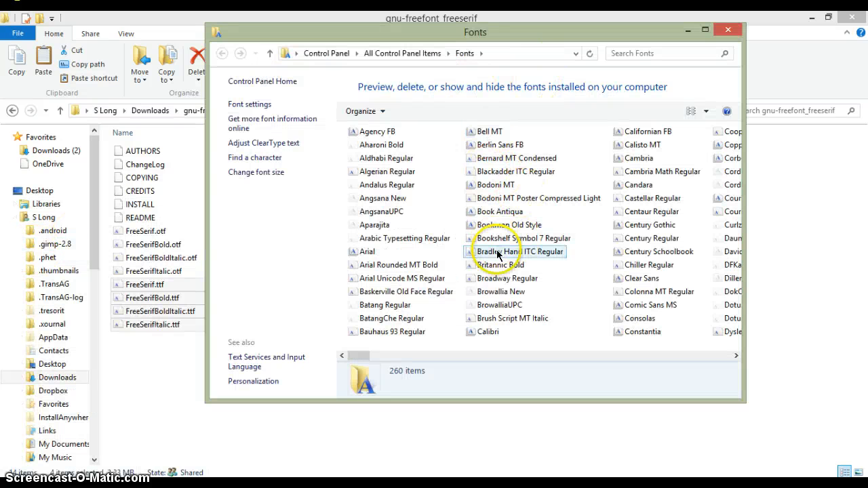
drag(449, 35, 616, 56)
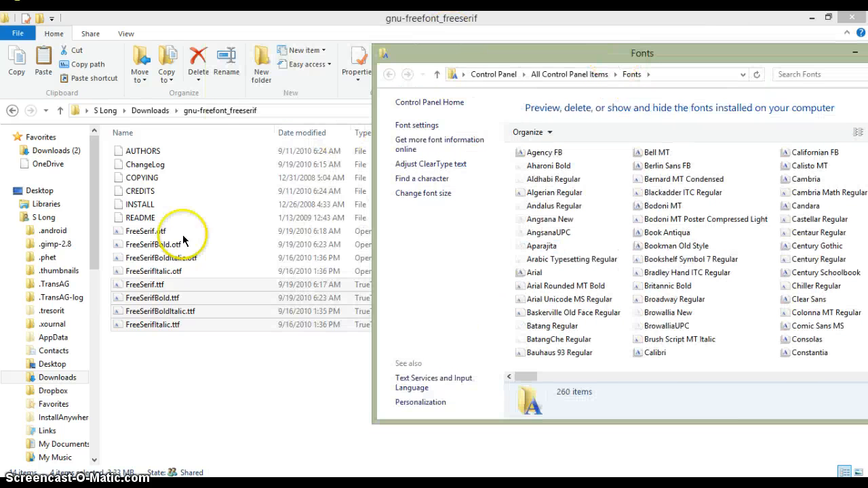
drag(156, 297, 607, 241)
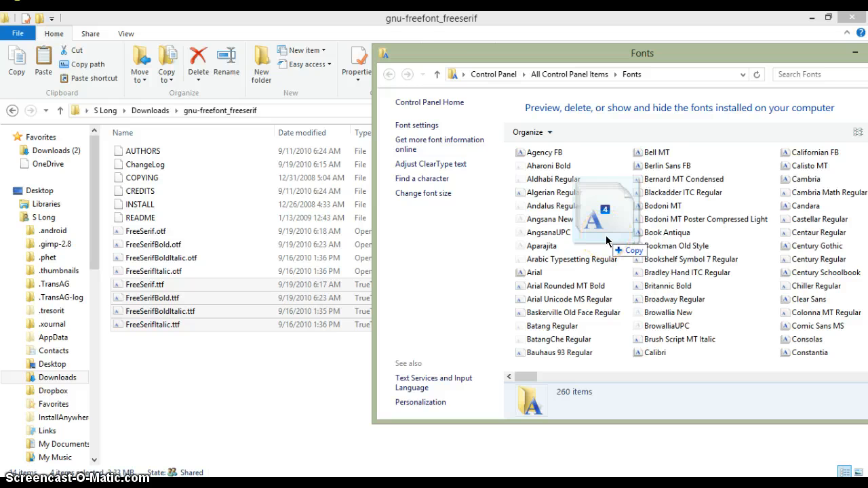
drag(607, 240, 607, 240)
click(233, 300)
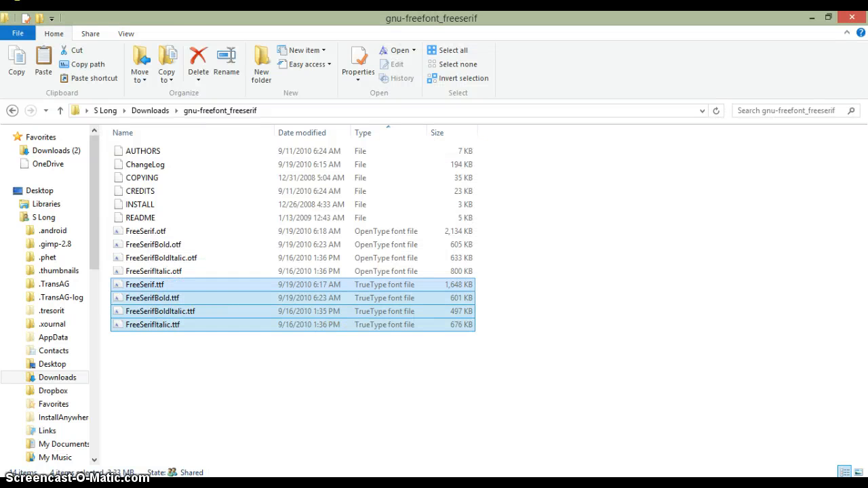
Switch back to Word and compare the formatted copy of the paper with the original My Research Paper.docx
key(alt+Tab)
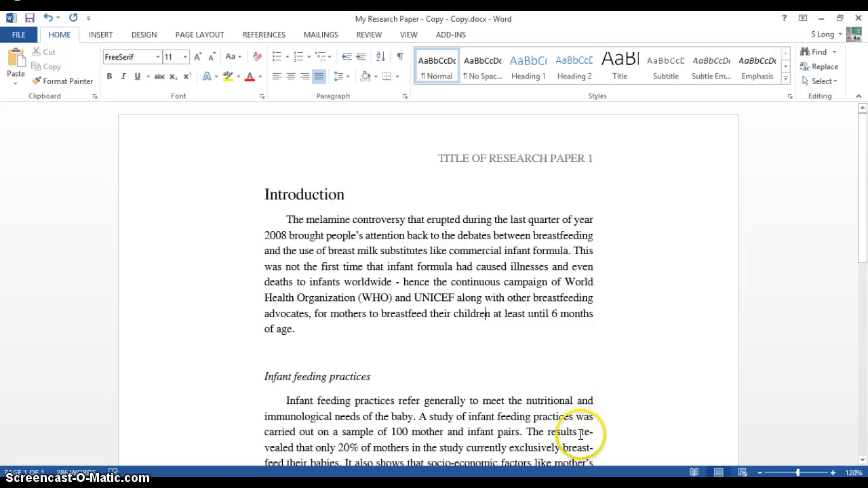
key(alt+Tab)
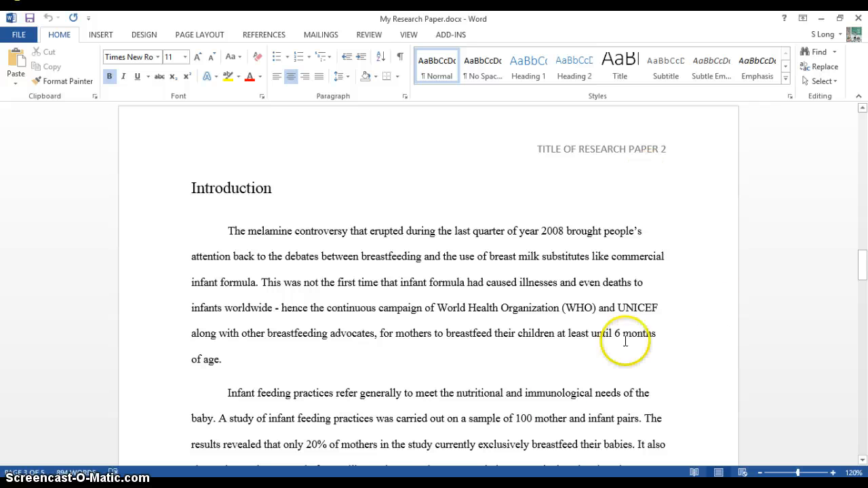
key(alt+Tab)
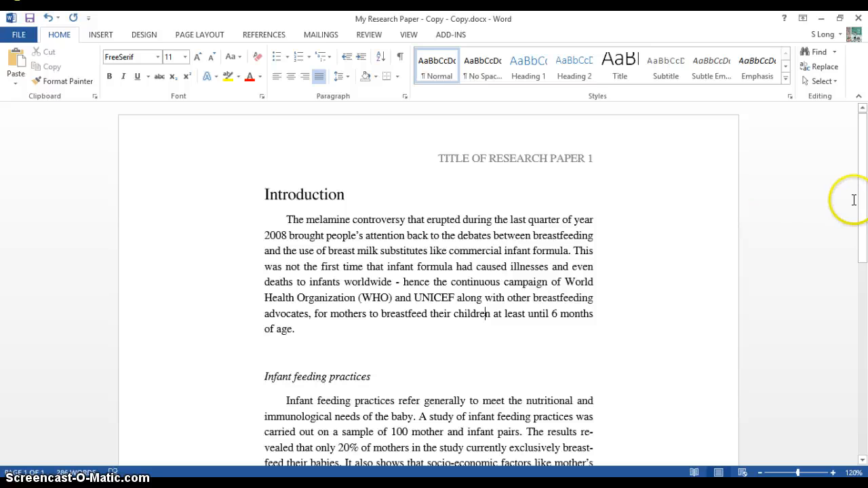